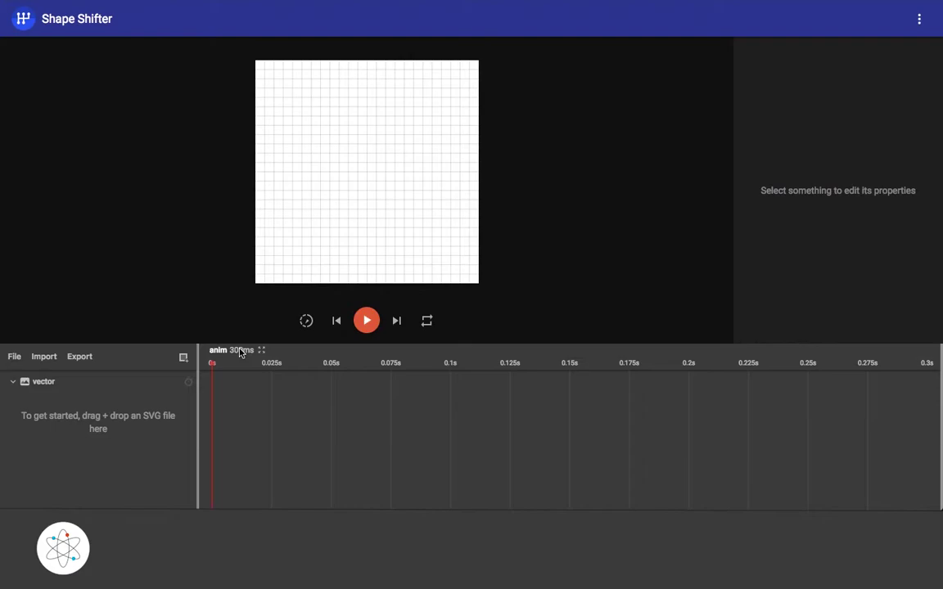
- Name the animation anim_calender and set its duration to 800 ms
click(233, 350)
click(858, 95)
text(_)
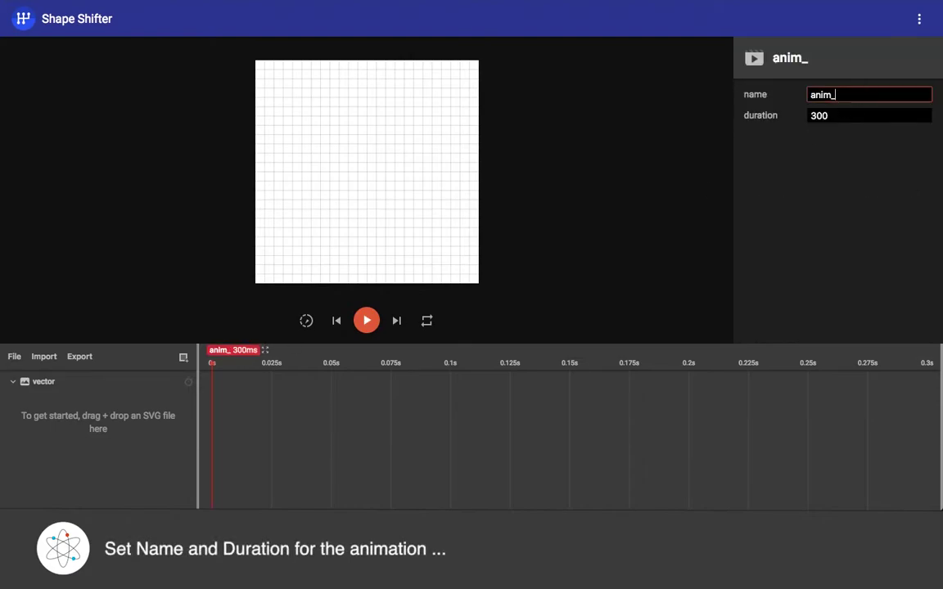
text(calender)
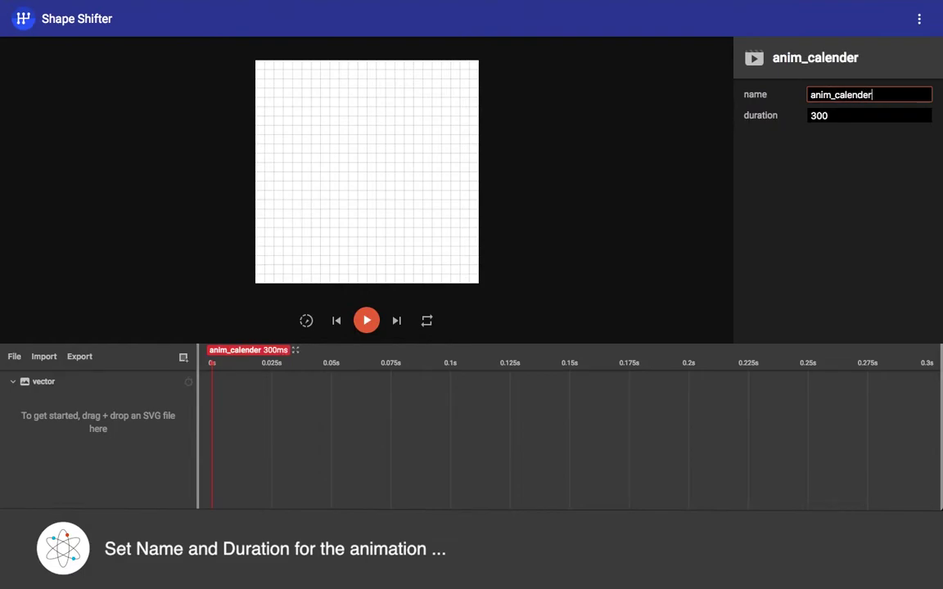
double_click(832, 115)
text(800)
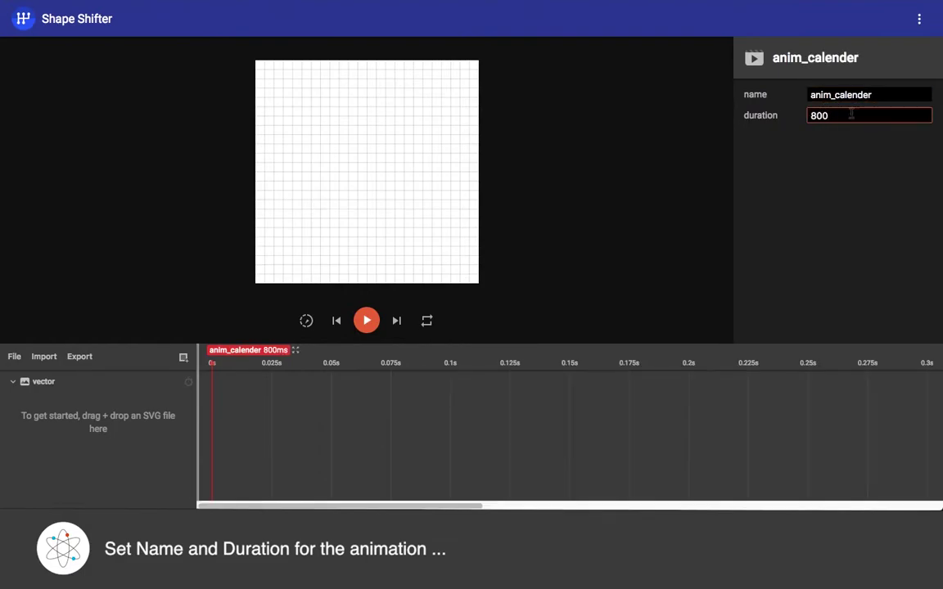
click(295, 351)
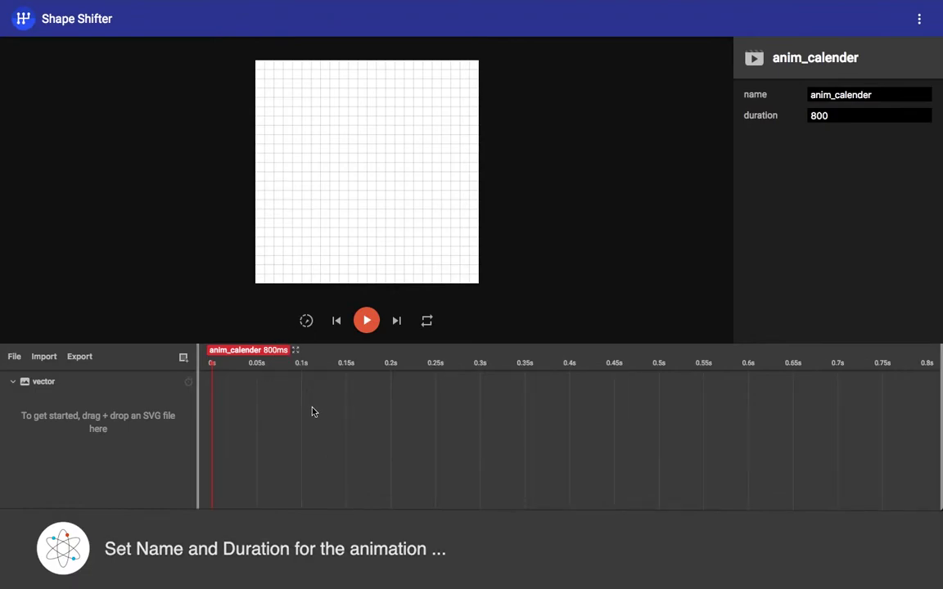
- Import ic_calender.svg as the starting calendar artwork
click(50, 365)
click(47, 370)
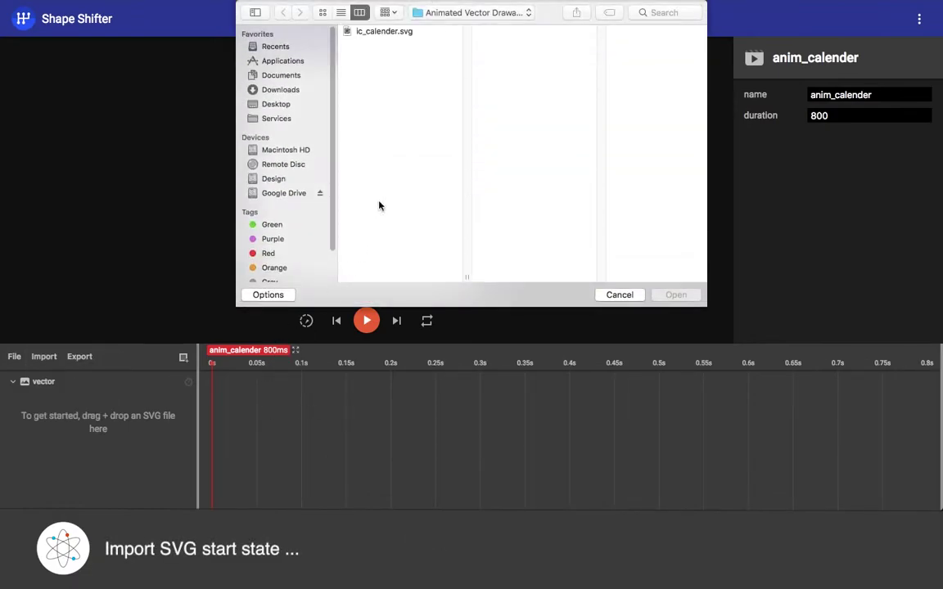
click(379, 34)
click(672, 295)
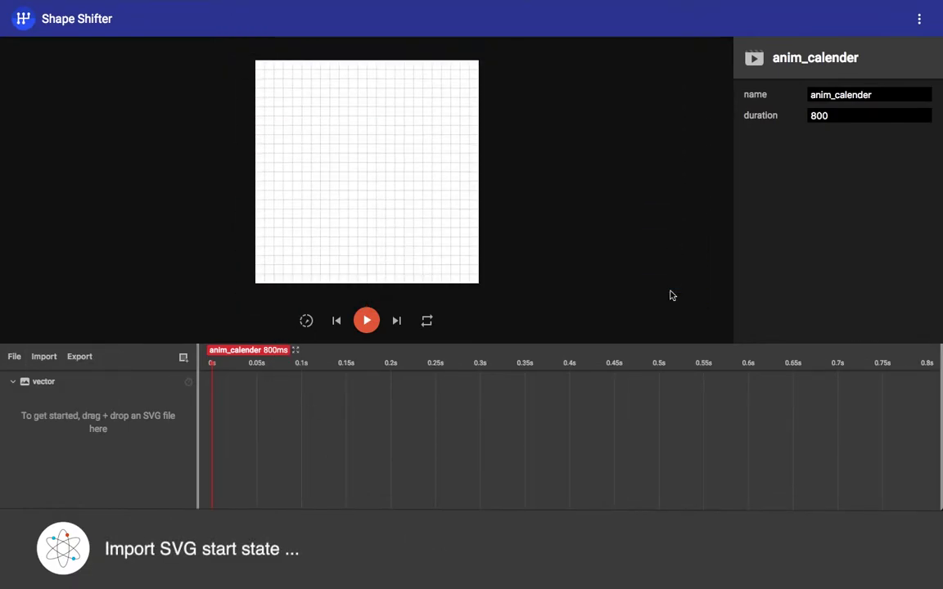
- Rename the group to calender and the frame path to calenderframe, filled #4a4a4a
click(70, 394)
double_click(822, 100)
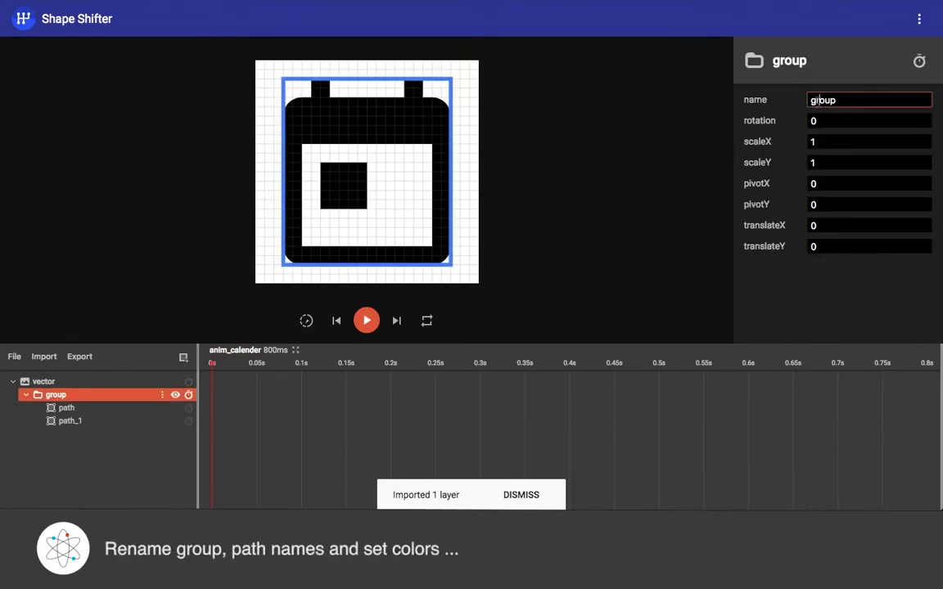
text(calender)
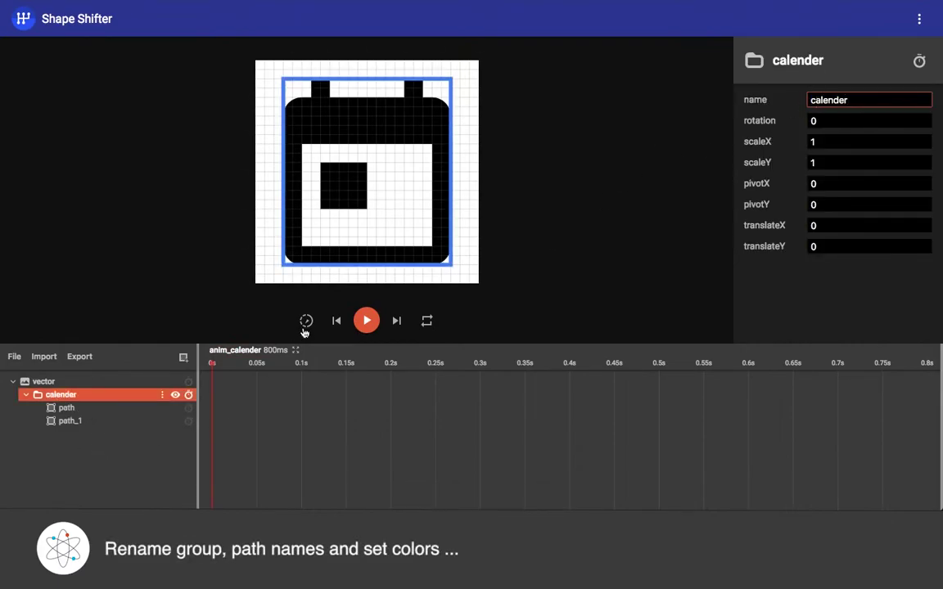
click(123, 407)
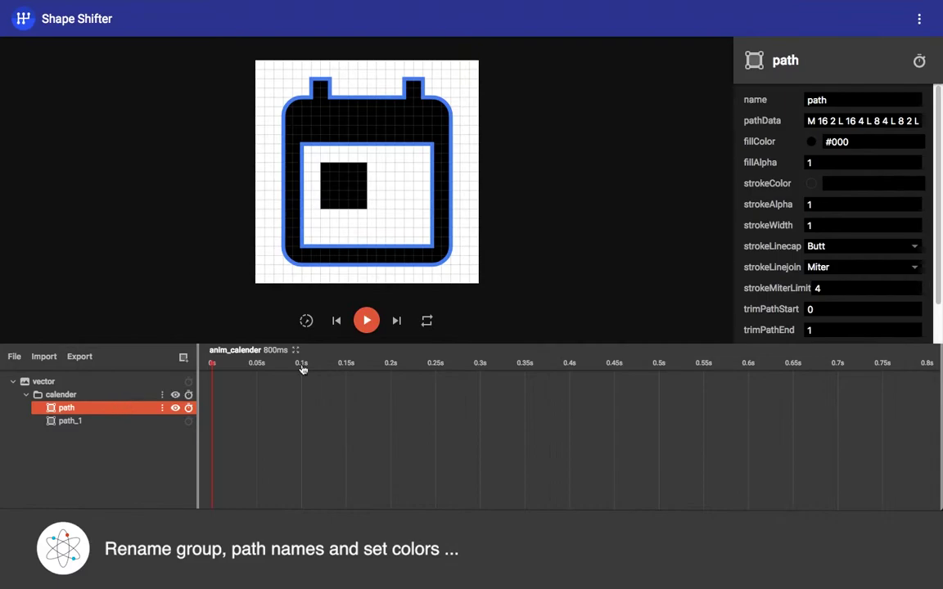
click(826, 100)
key(BackSpace)
key(BackSpace)
key(BackSpace)
key(BackSpace)
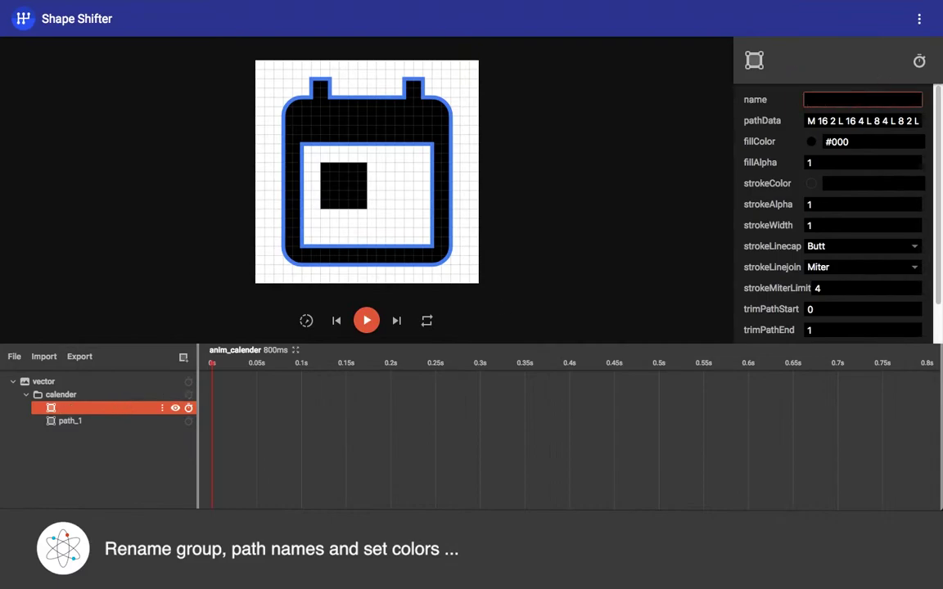
text(calenderframe)
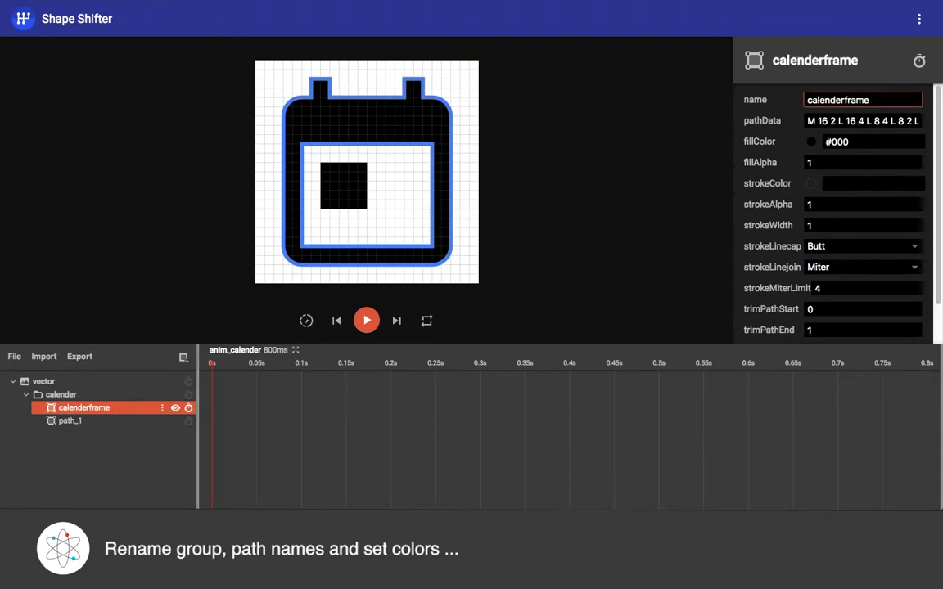
click(852, 141)
text(a4a4)
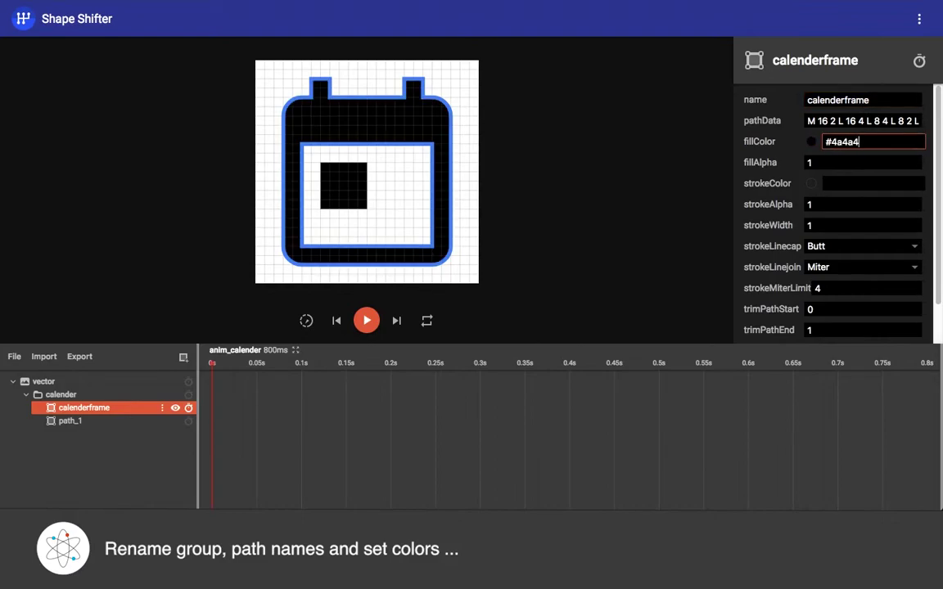
text(a)
- Rename path_1 to square and give it the fill colour #4a4a4a
click(661, 181)
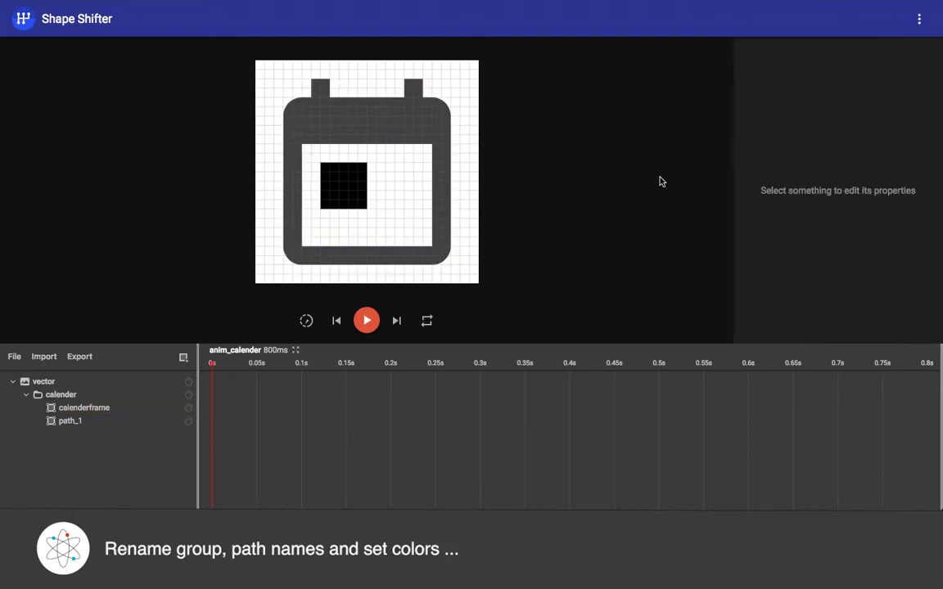
click(143, 419)
click(869, 99)
key(BackSpace)
key(BackSpace)
key(BackSpace)
key(BackSpace)
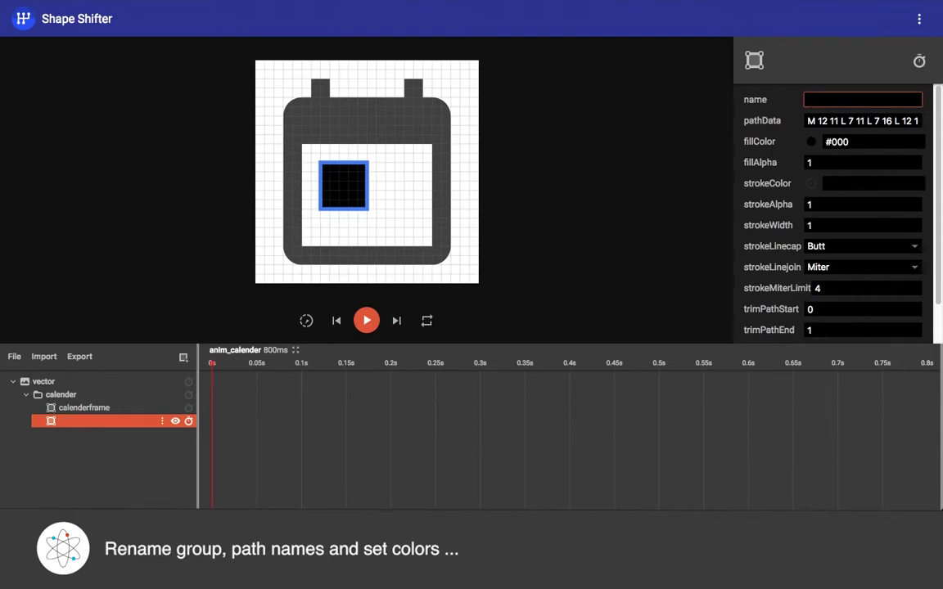
text(squa)
text(re)
click(871, 139)
key(BackSpace)
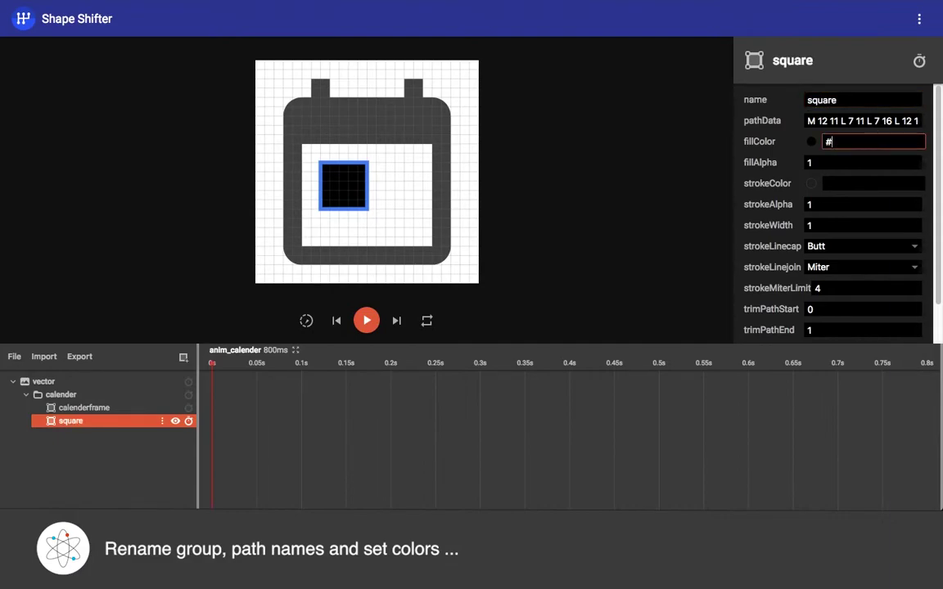
text(4a4a4a)
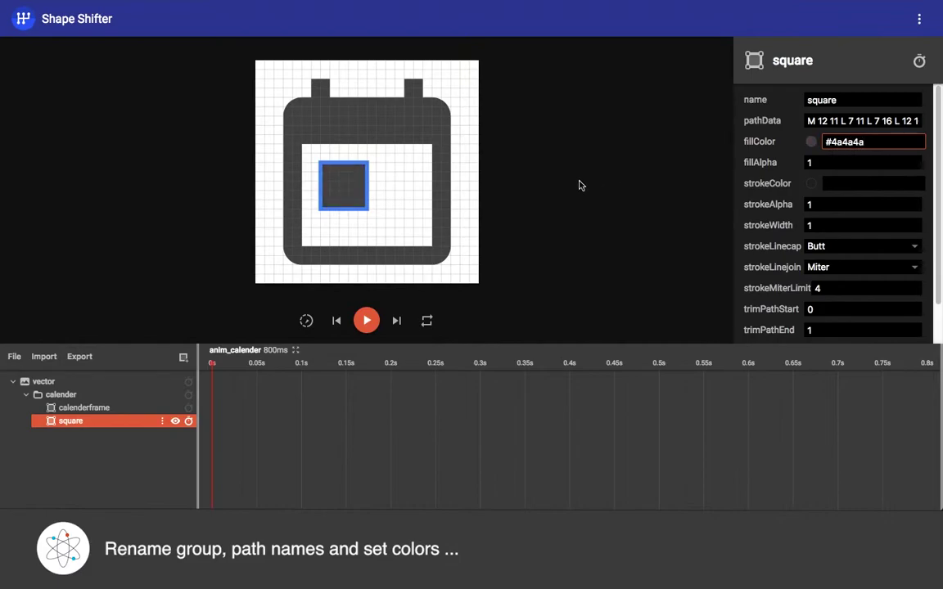
- Add a new group layer named animate
click(461, 263)
click(184, 357)
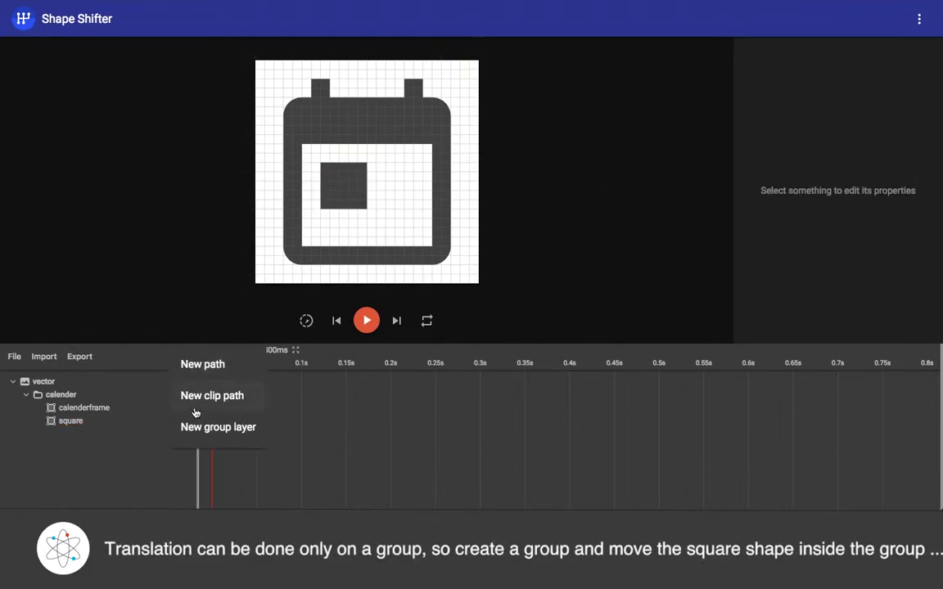
click(197, 426)
click(73, 435)
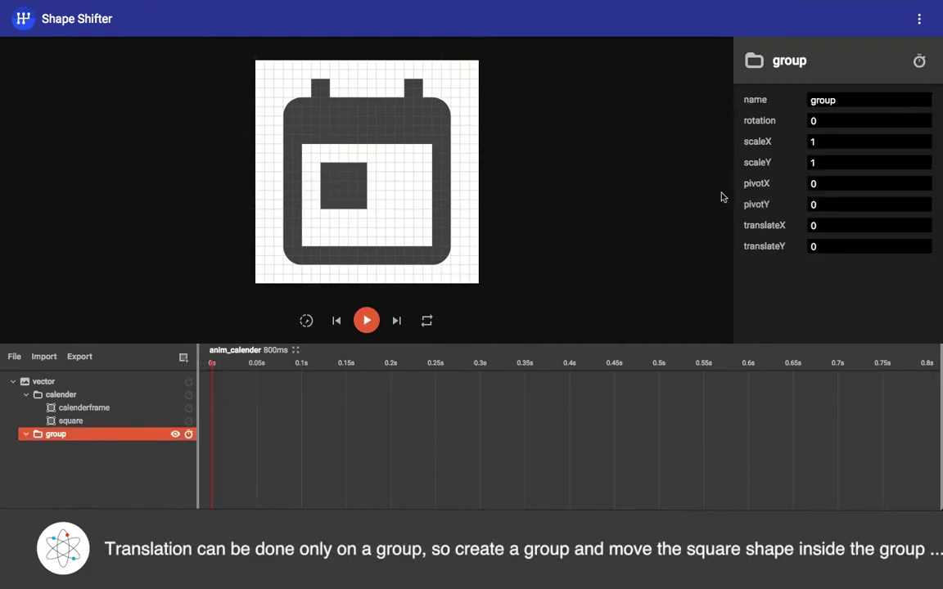
double_click(820, 100)
text(anima)
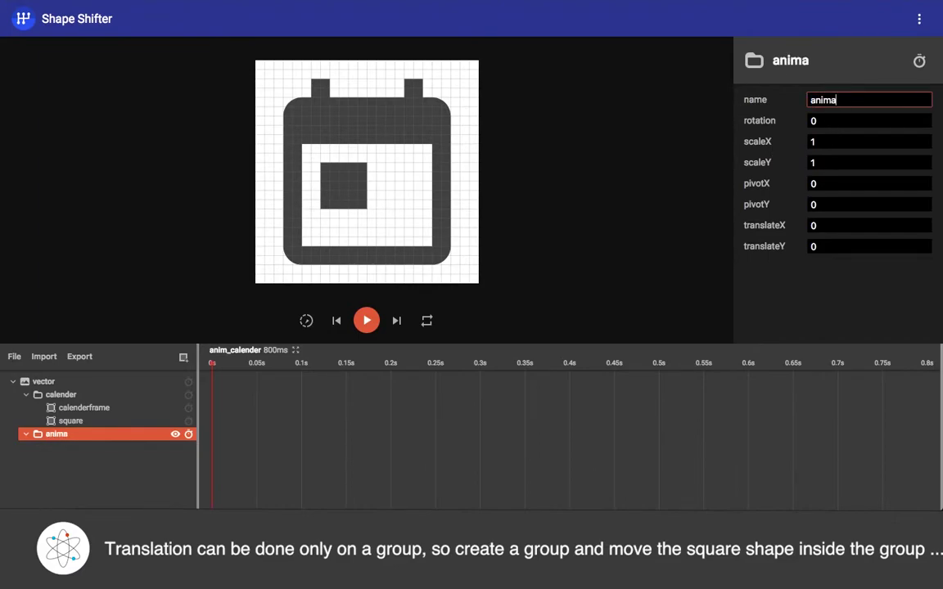
text(te)
- Move the square layer into the animate group
click(71, 421)
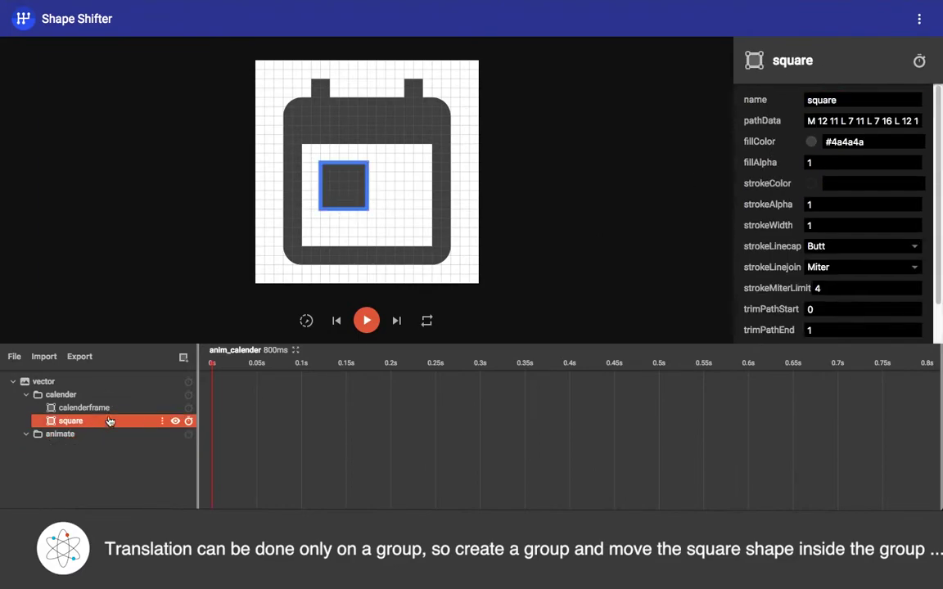
click(65, 436)
mouse_move(84, 436)
mouse_down()
mouse_move(79, 424)
mouse_move(84, 438)
mouse_up()
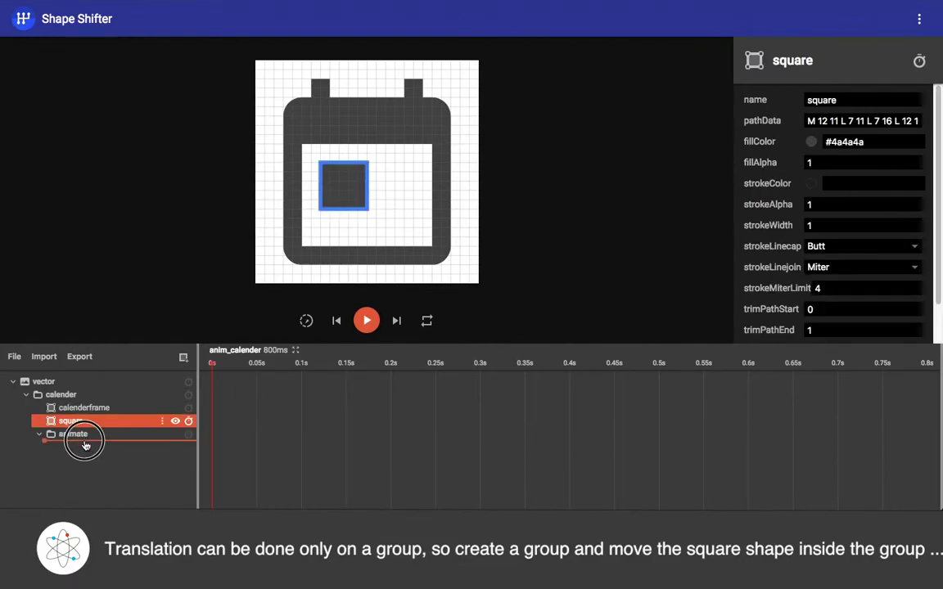
click(147, 421)
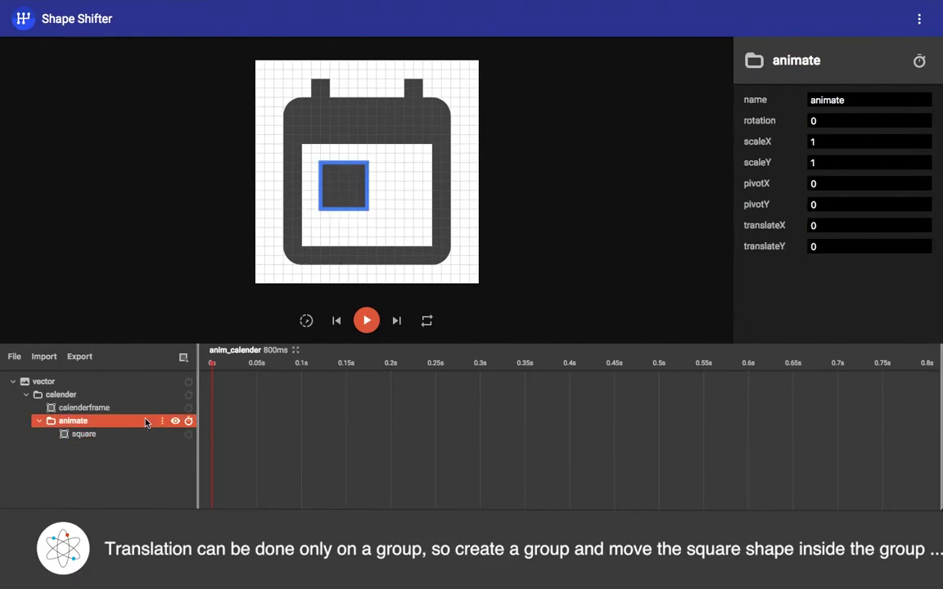
click(189, 422)
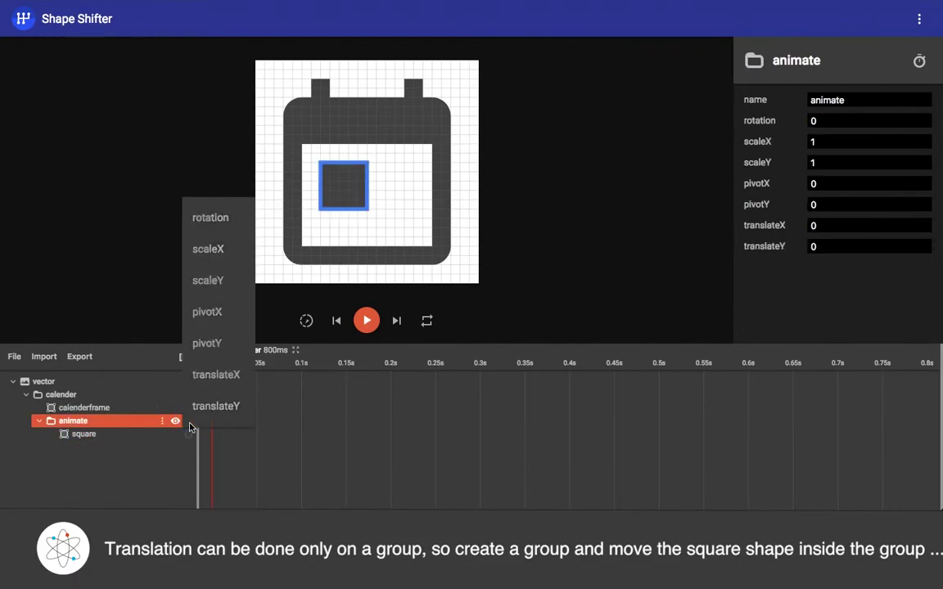
- Give animate a 0–250 ms translateX from 0 to 5, then append a second translateX block
click(222, 376)
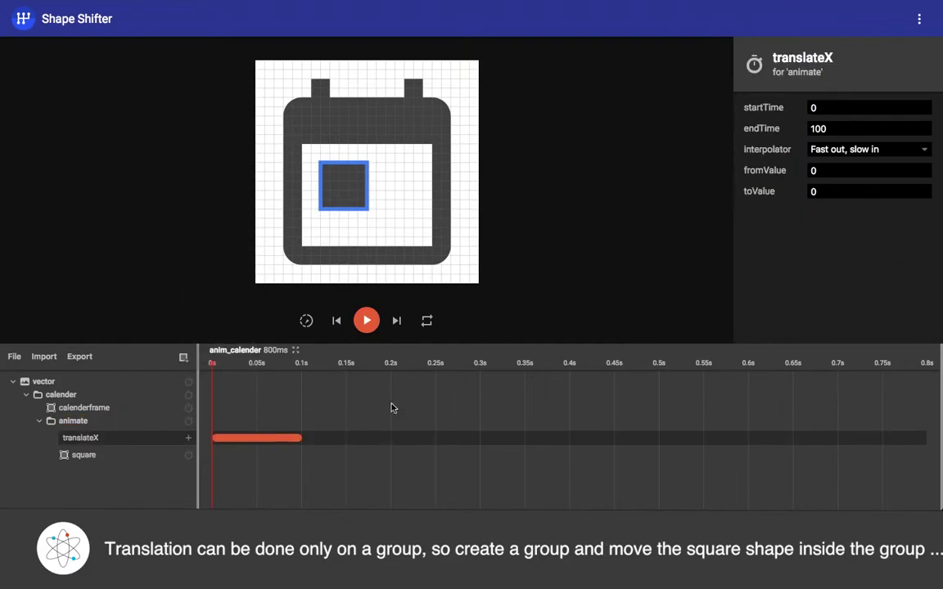
double_click(837, 128)
key(BackSpace)
text(2)
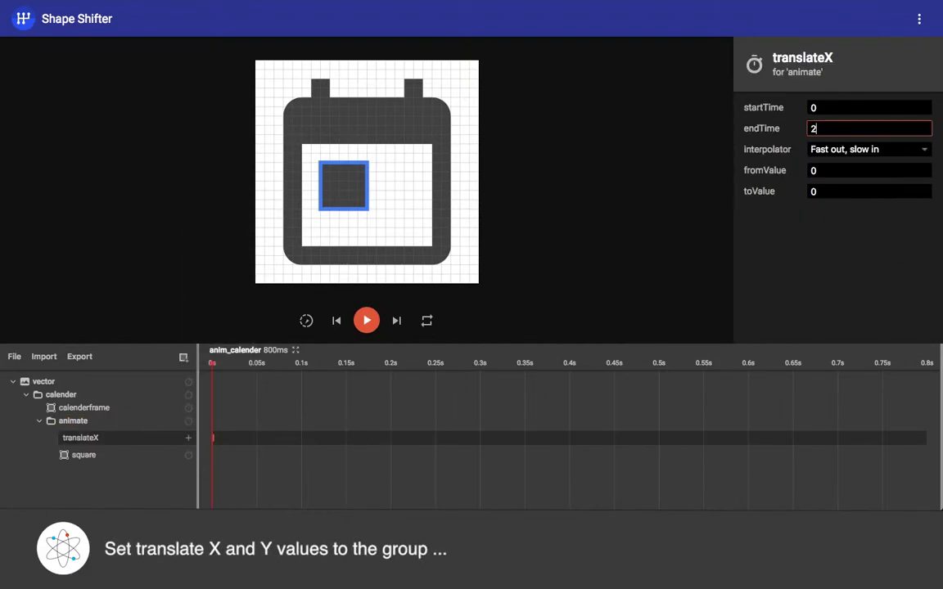
text(50)
click(834, 169)
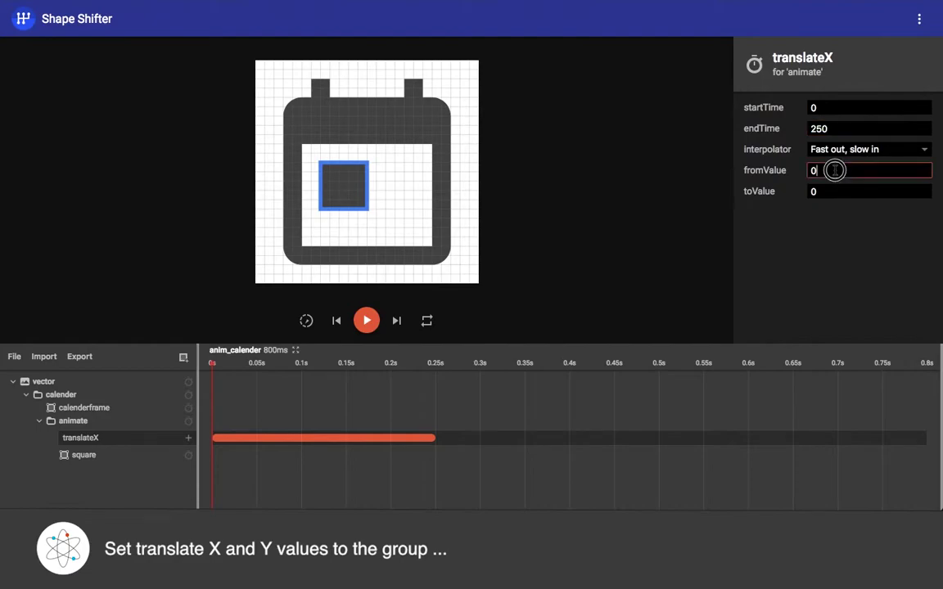
click(837, 192)
text(5)
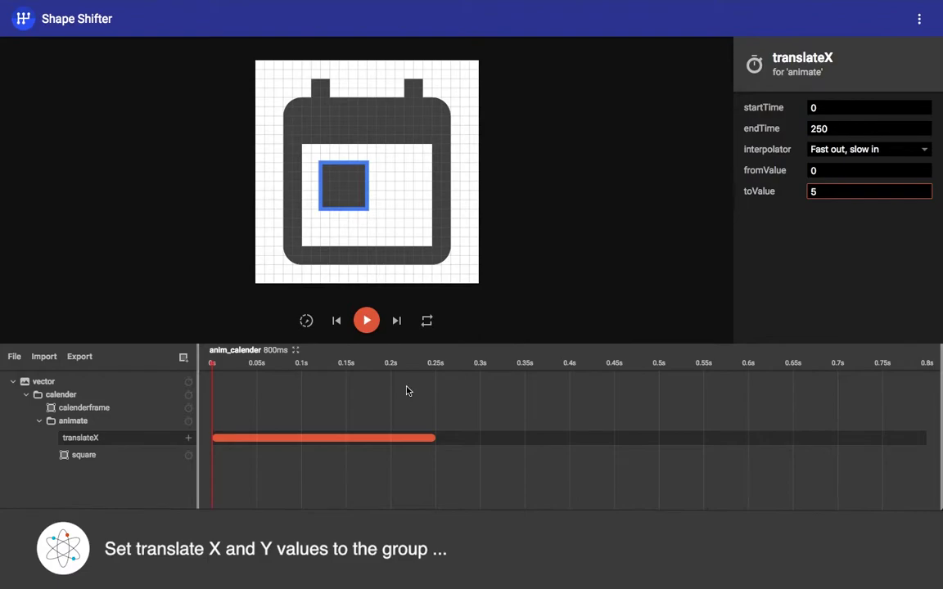
drag(213, 368, 432, 368)
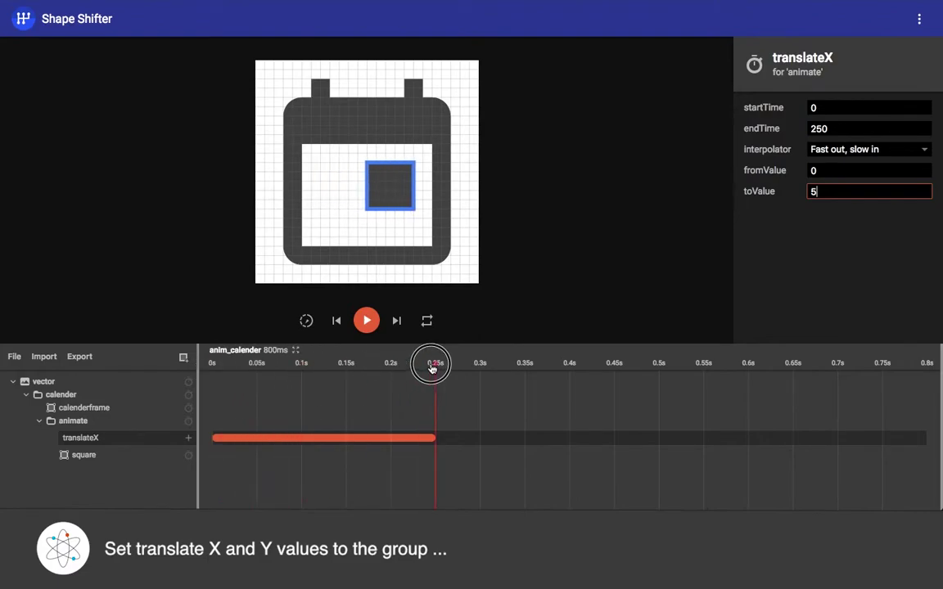
click(189, 440)
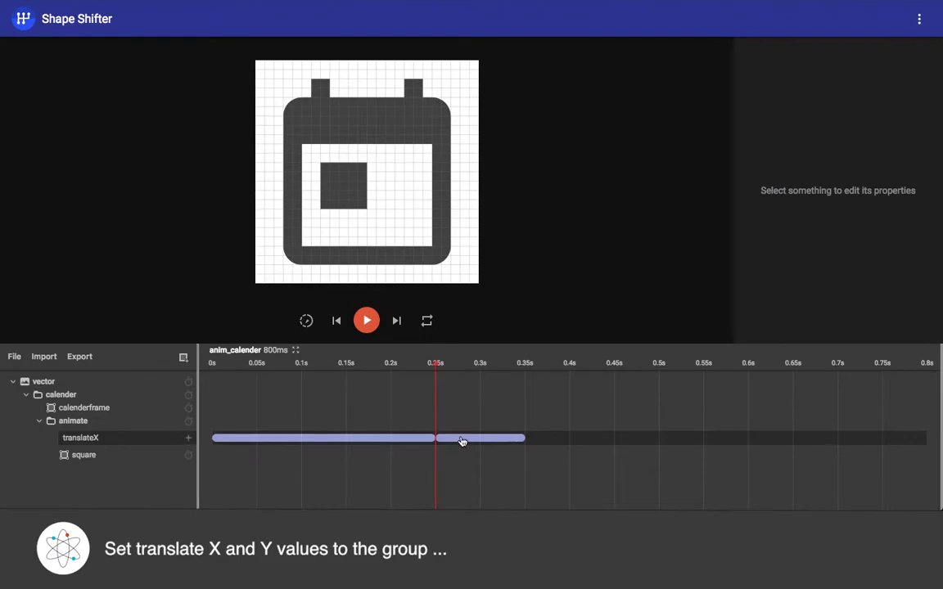
- Time the second translateX block at 250–500 ms with a starting value of 5
click(463, 439)
click(846, 109)
click(849, 129)
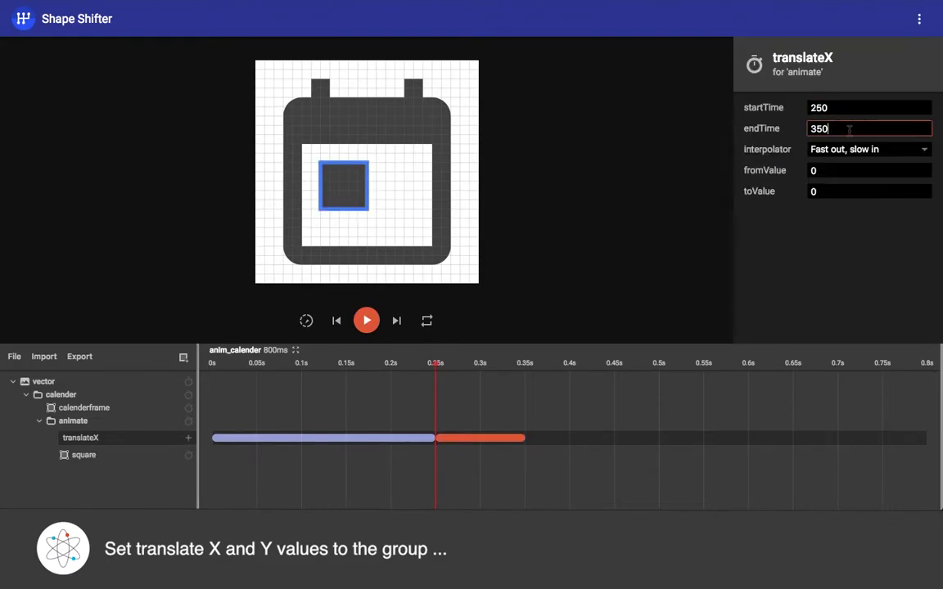
drag(244, 376, 212, 372)
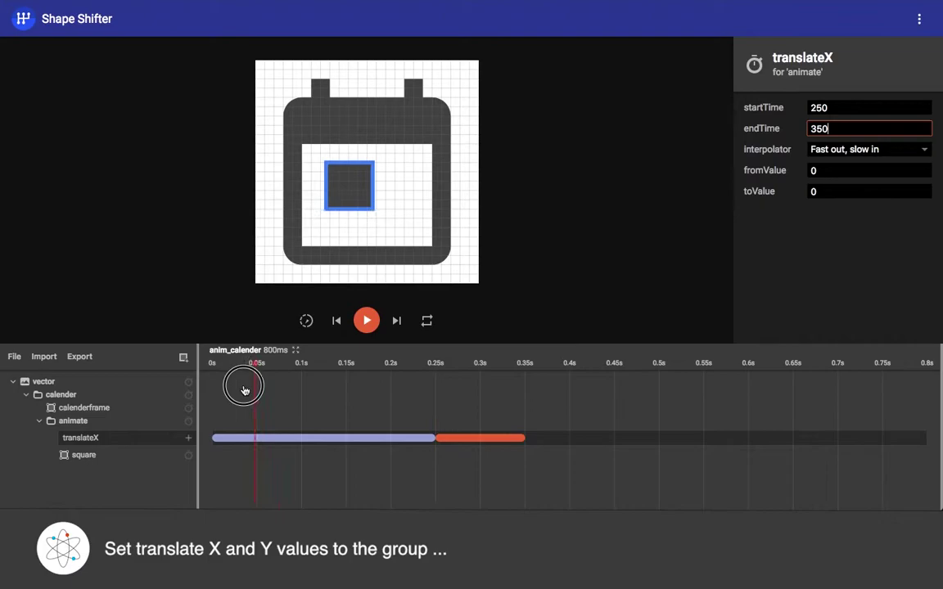
key(BackSpace)
key(BackSpace)
key(BackSpace)
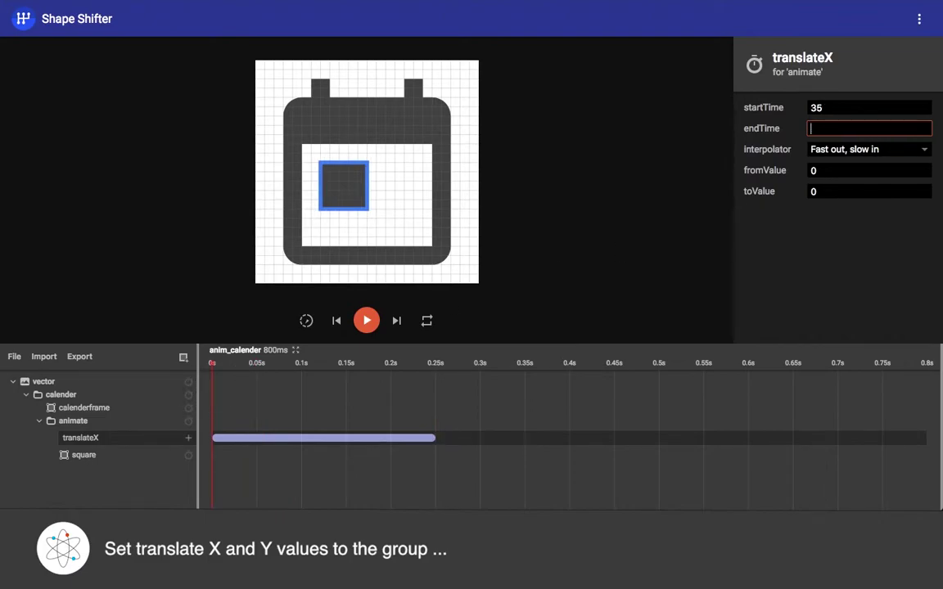
text(35)
key(shift+Tab)
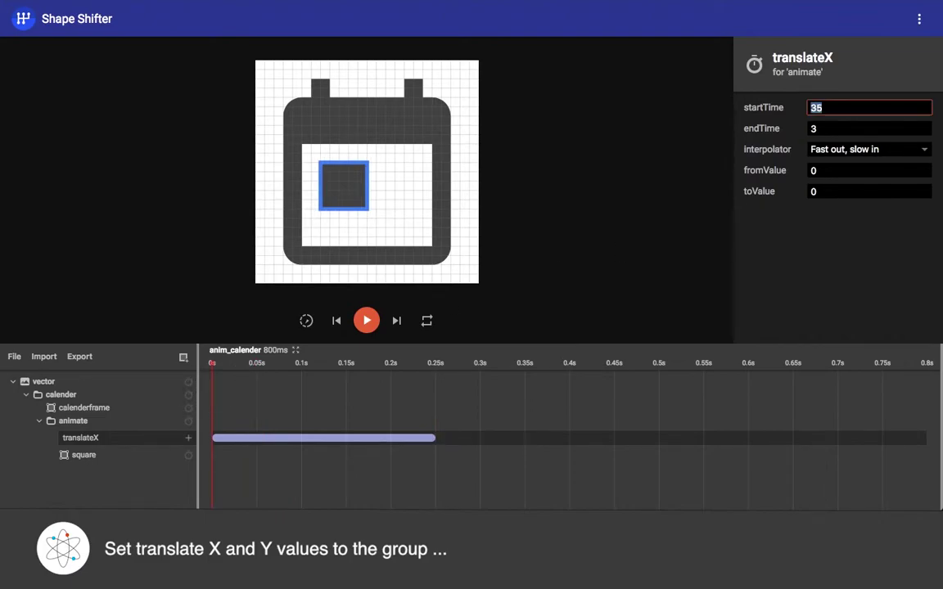
text(250)
key(Tab)
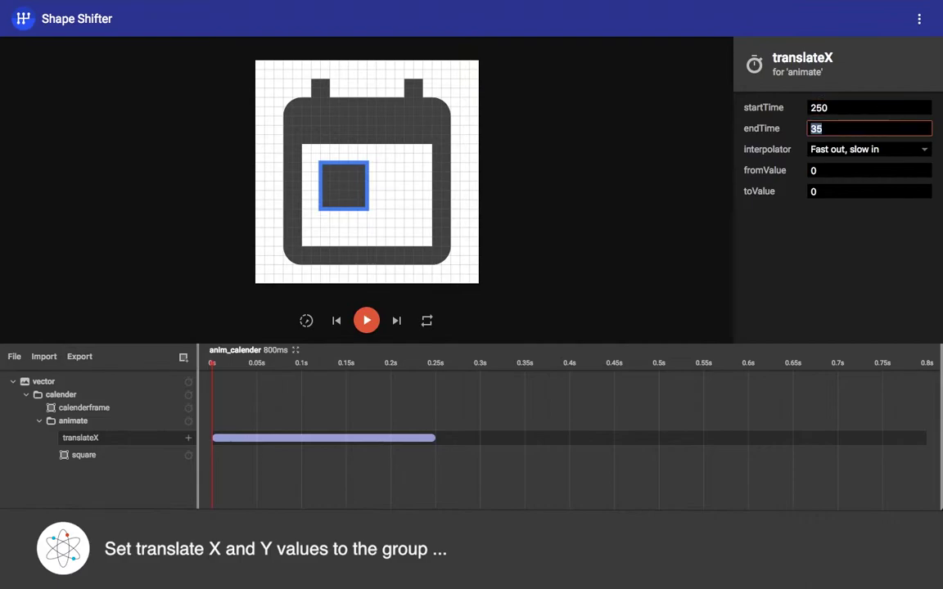
text(500)
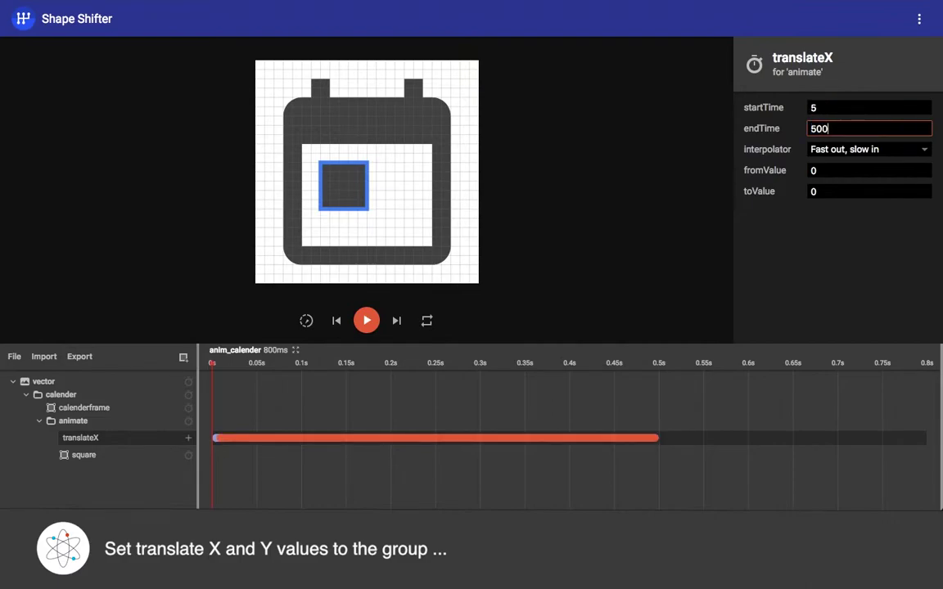
key(shift+Tab)
text(250)
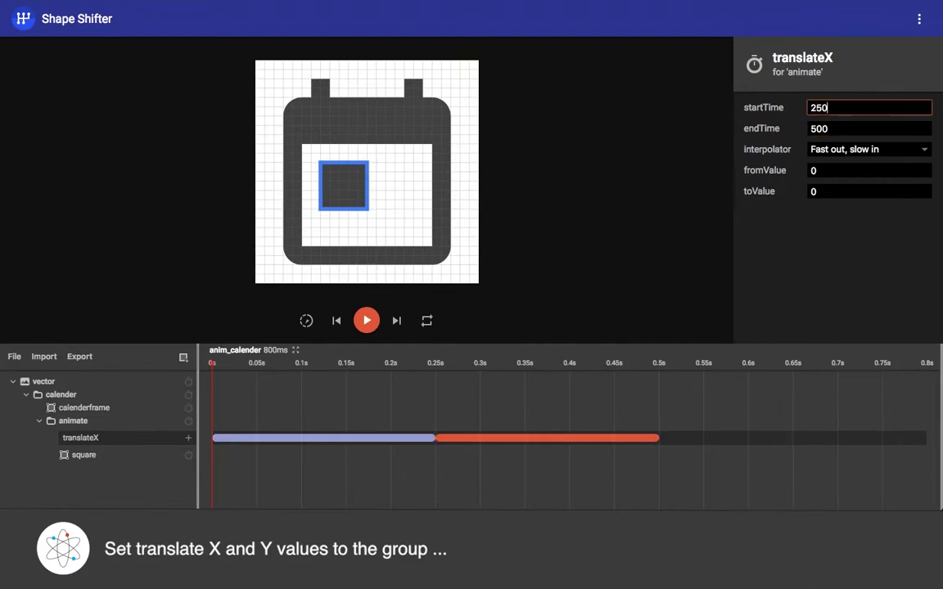
click(842, 227)
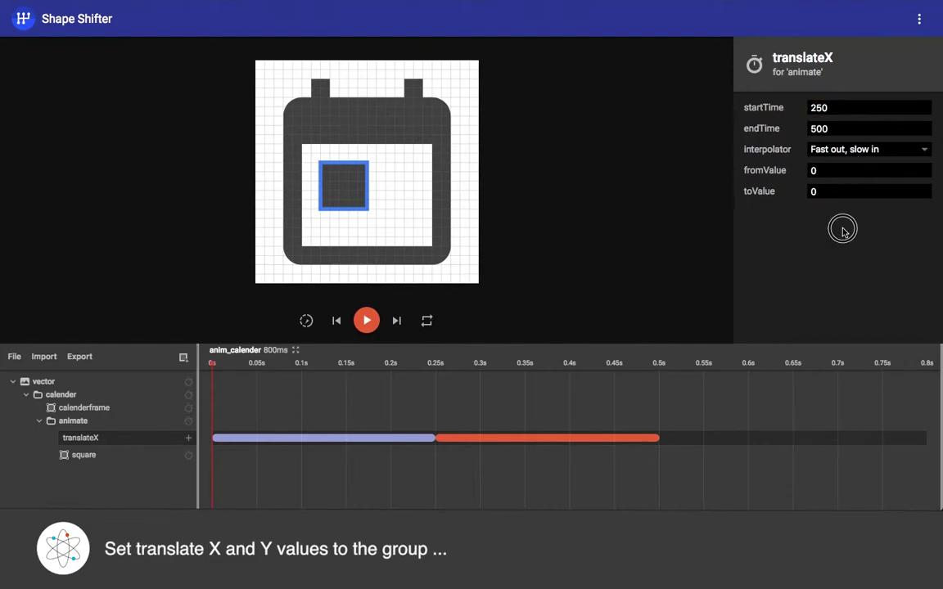
click(836, 169)
click(504, 435)
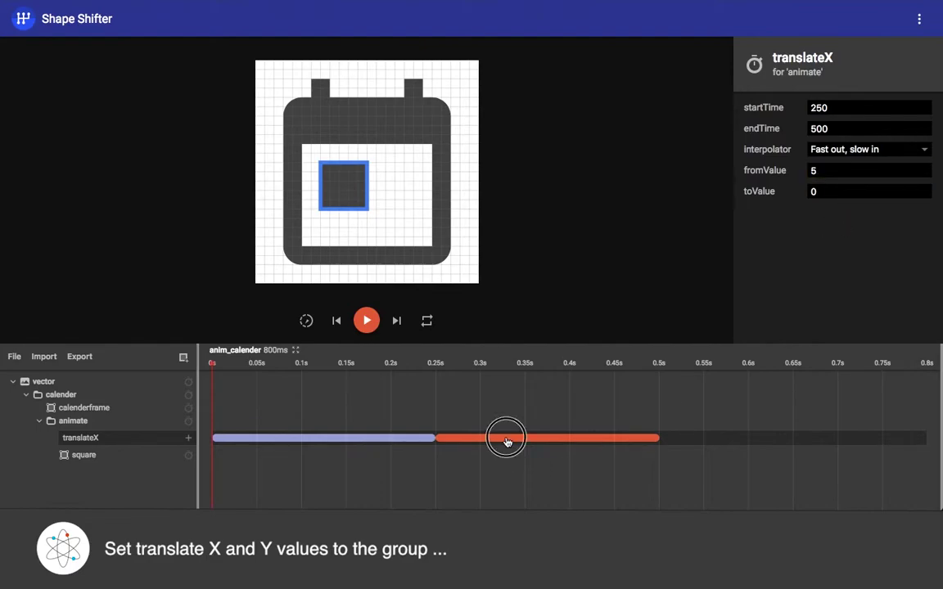
- Add a 250–500 ms translateY block on animate with a new end offset, and preview it
click(189, 422)
click(212, 402)
drag(246, 453, 475, 454)
click(852, 128)
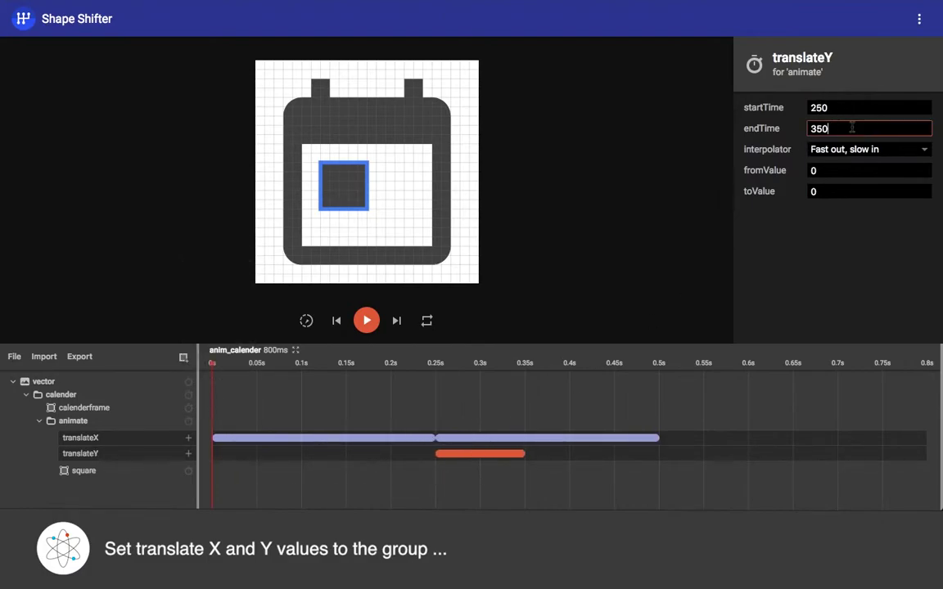
key(BackSpace)
key(BackSpace)
text(5)
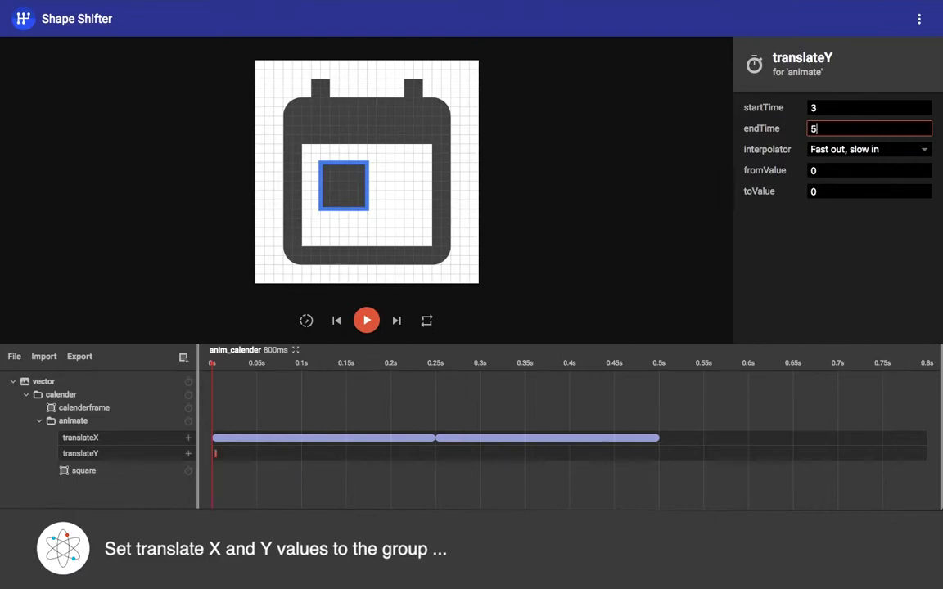
text(00)
click(852, 110)
key(BackSpace)
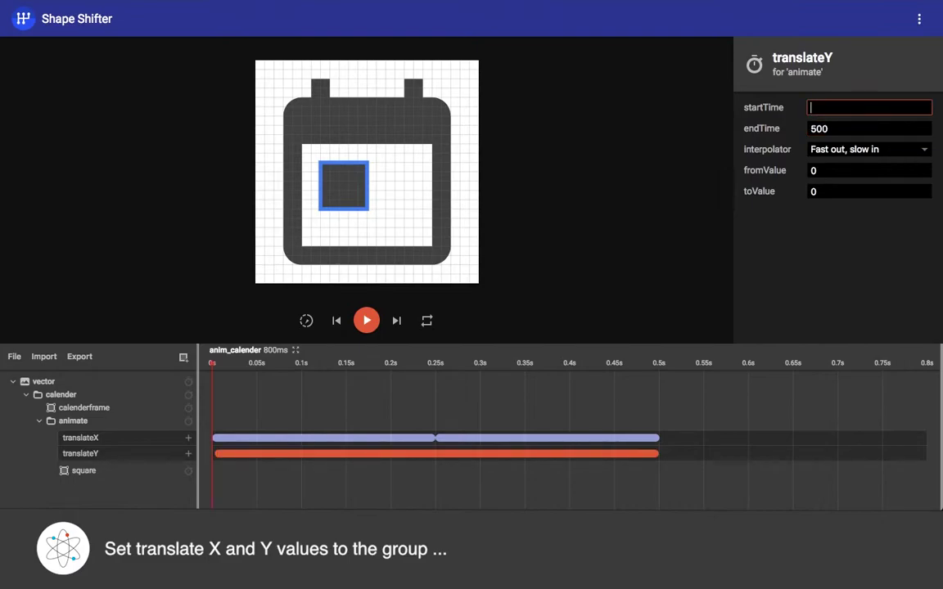
text(250)
click(844, 193)
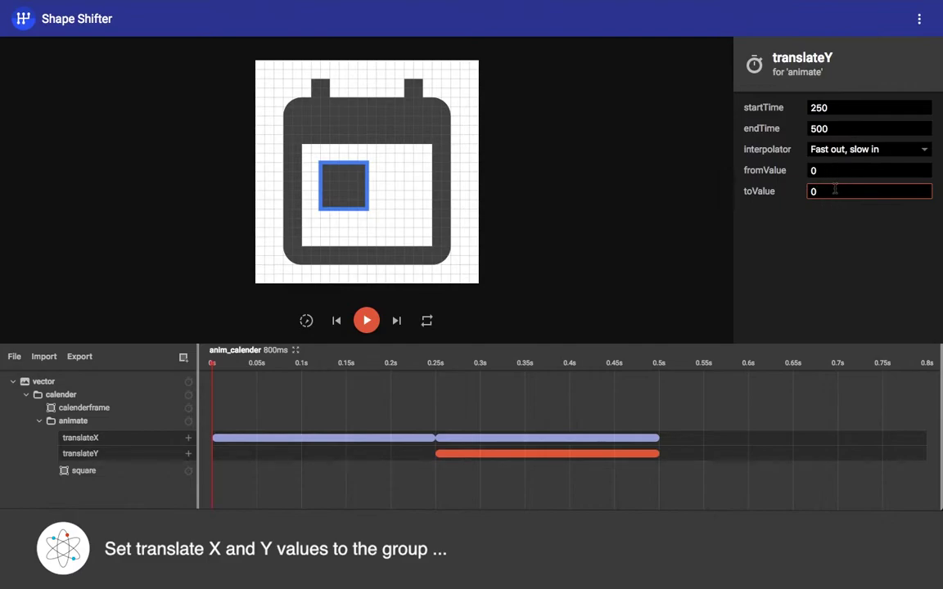
key(BackSpace)
click(604, 272)
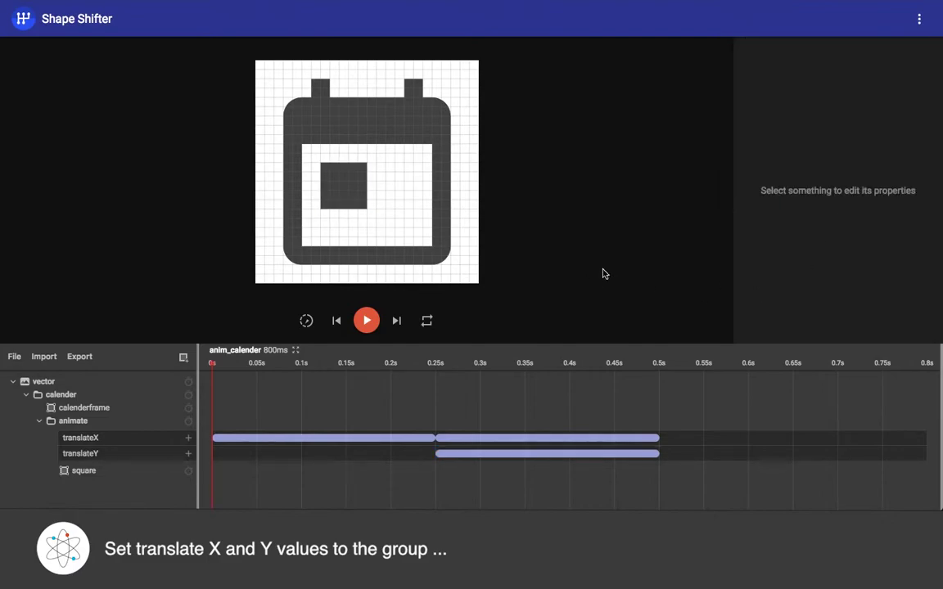
mouse_move(211, 363)
mouse_down()
mouse_move(434, 365)
mouse_move(657, 341)
mouse_up()
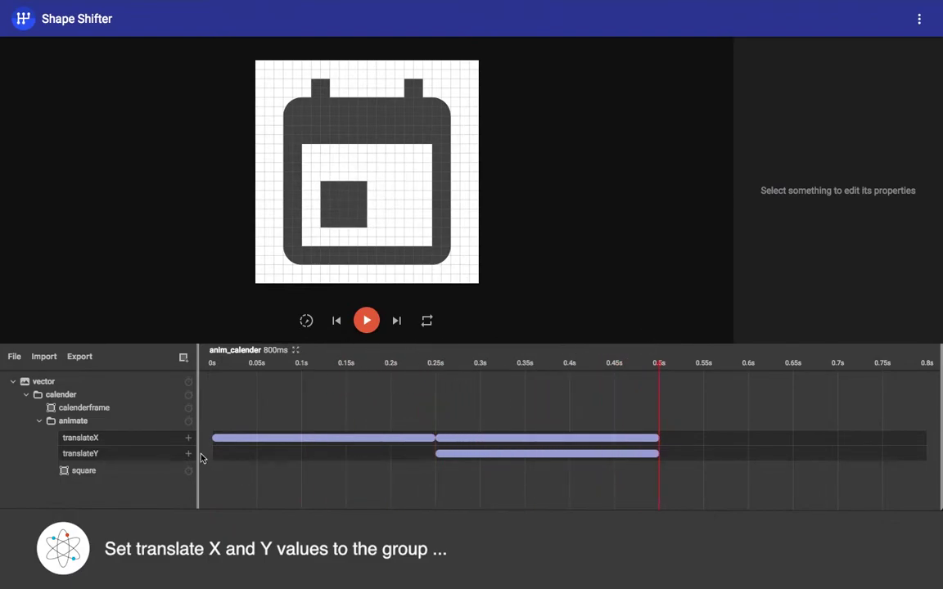
- Add a third translateX block spanning 500–800 ms that ends at 5, and preview it
click(188, 420)
click(159, 435)
click(189, 443)
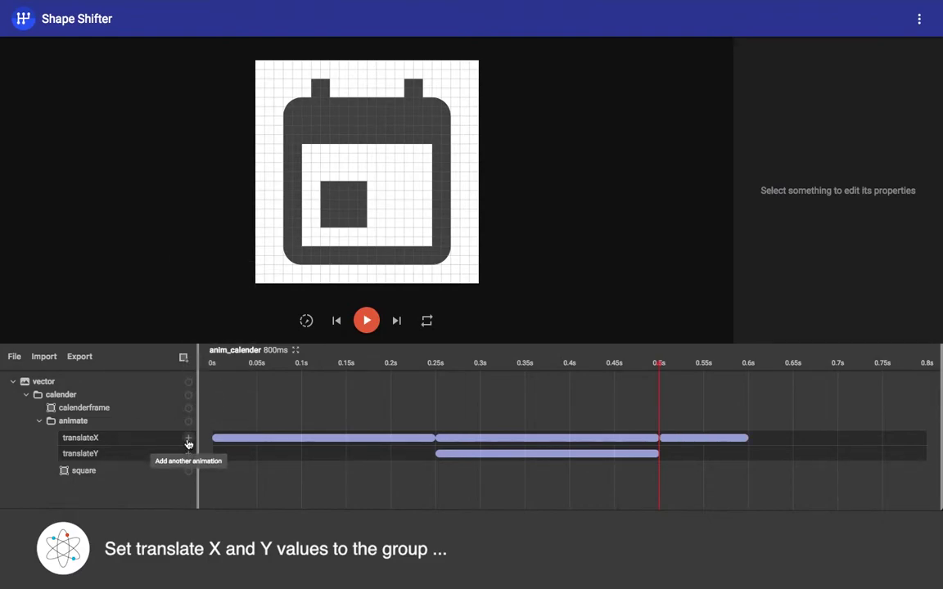
click(678, 437)
double_click(818, 128)
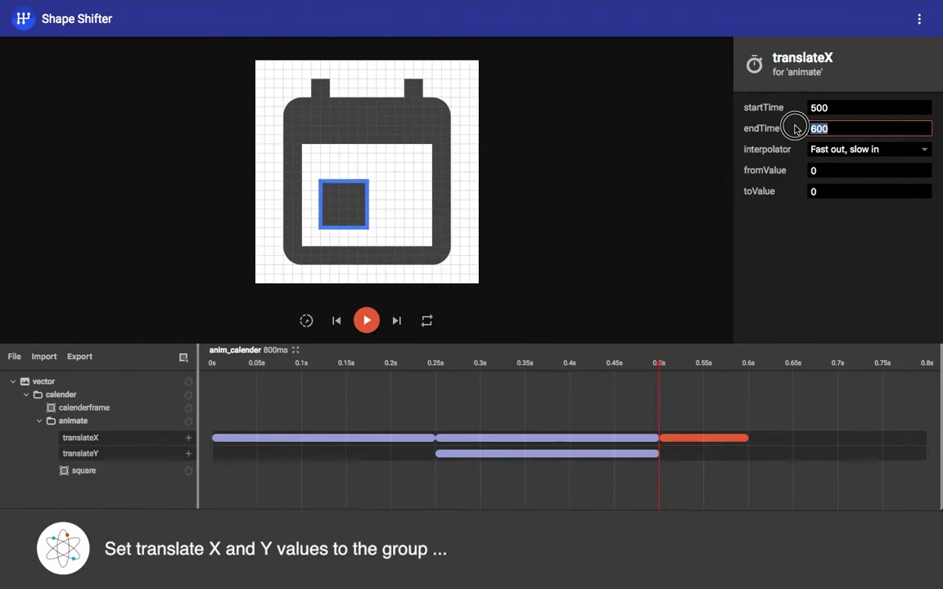
text(800)
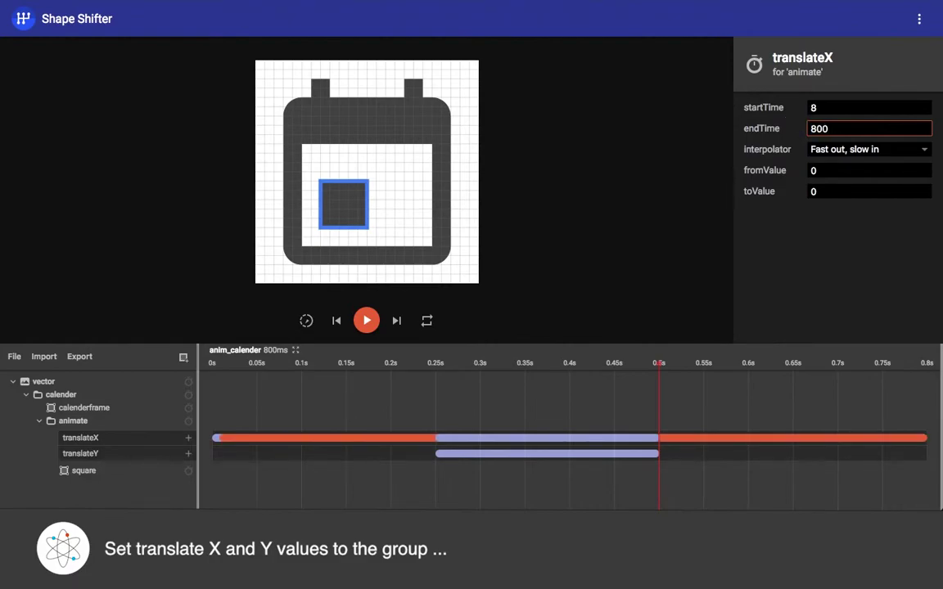
key(shift+Tab)
text(500)
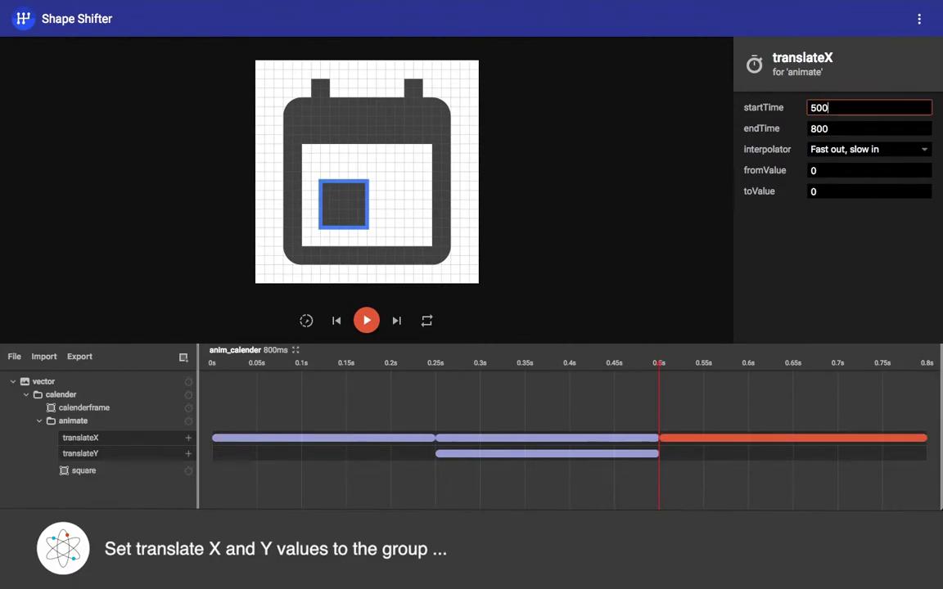
click(792, 229)
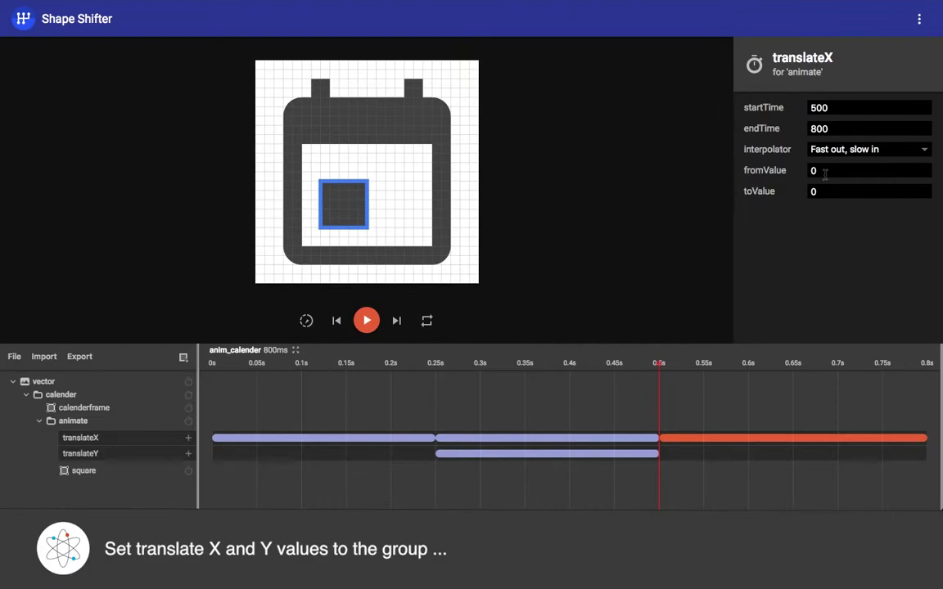
click(802, 192)
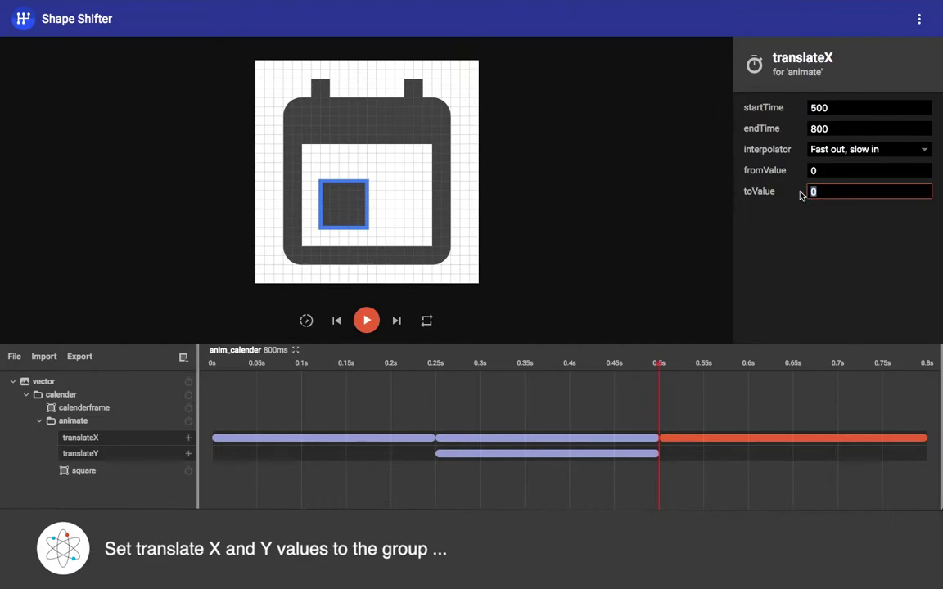
text(5)
mouse_move(669, 365)
mouse_down()
mouse_move(671, 374)
mouse_move(928, 378)
mouse_move(663, 379)
mouse_move(848, 379)
mouse_move(925, 358)
mouse_move(646, 396)
mouse_move(203, 400)
mouse_up()
click(483, 274)
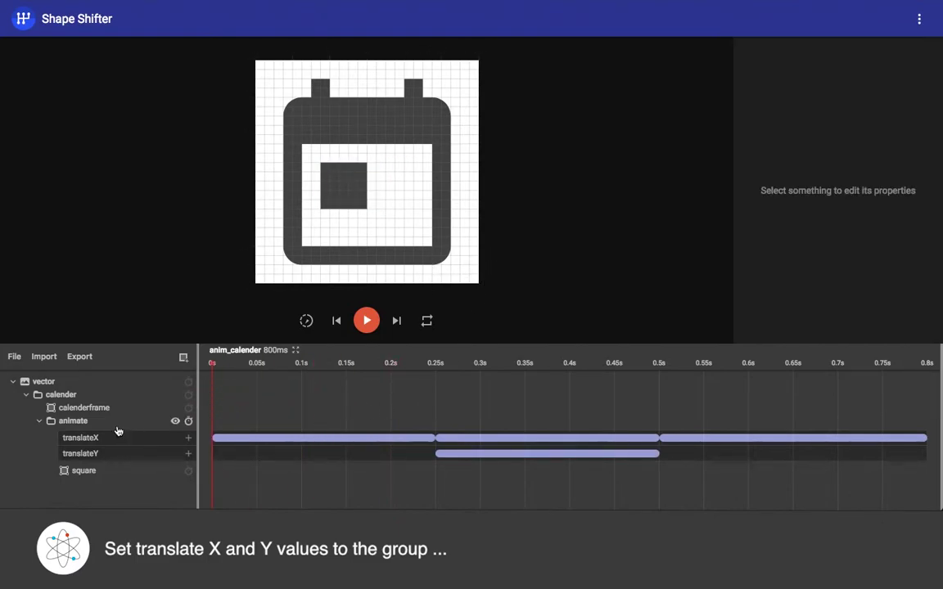
- Add a 0–800 ms fillColor animation to square ending at #3db7e4, then preview it
click(189, 473)
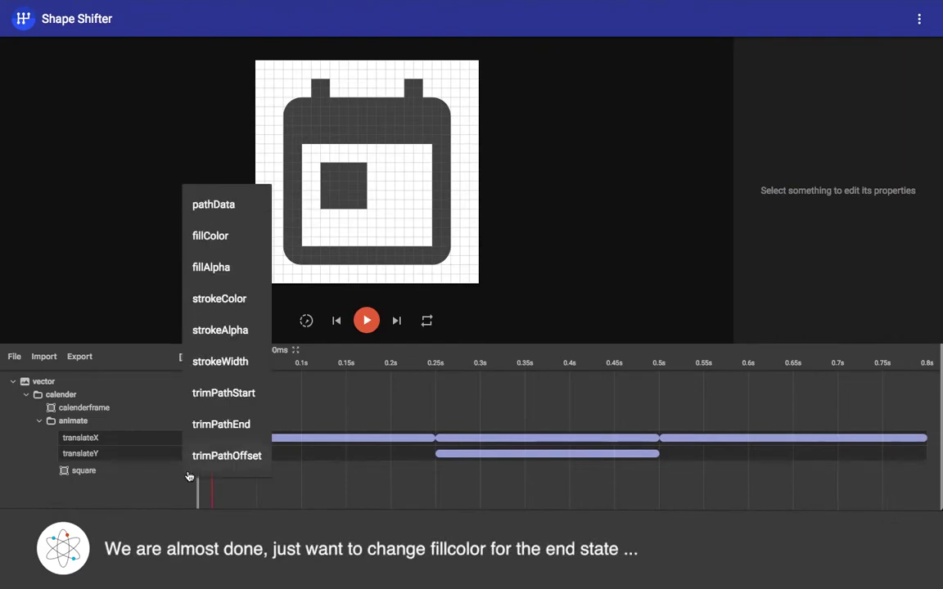
click(201, 238)
click(261, 485)
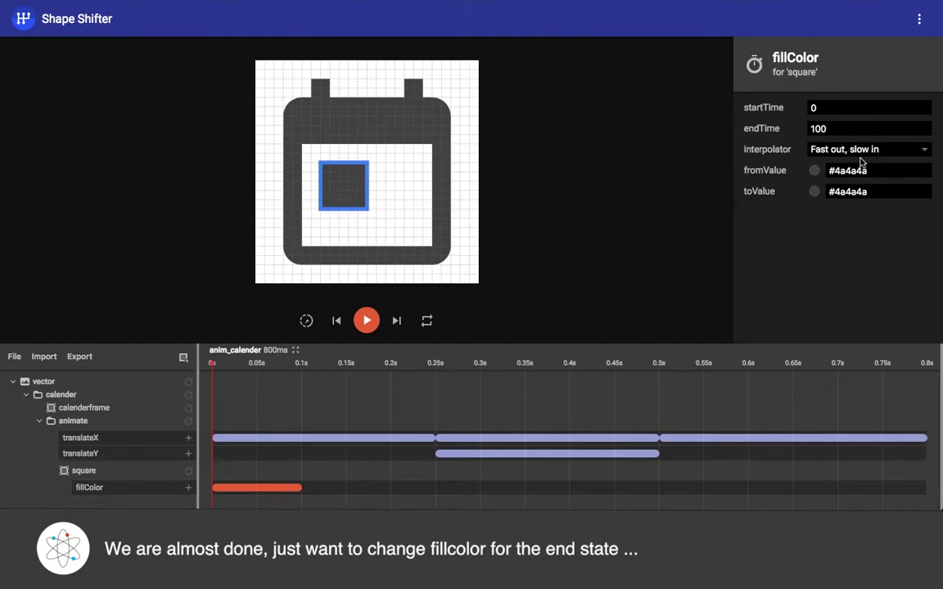
double_click(818, 129)
text(800)
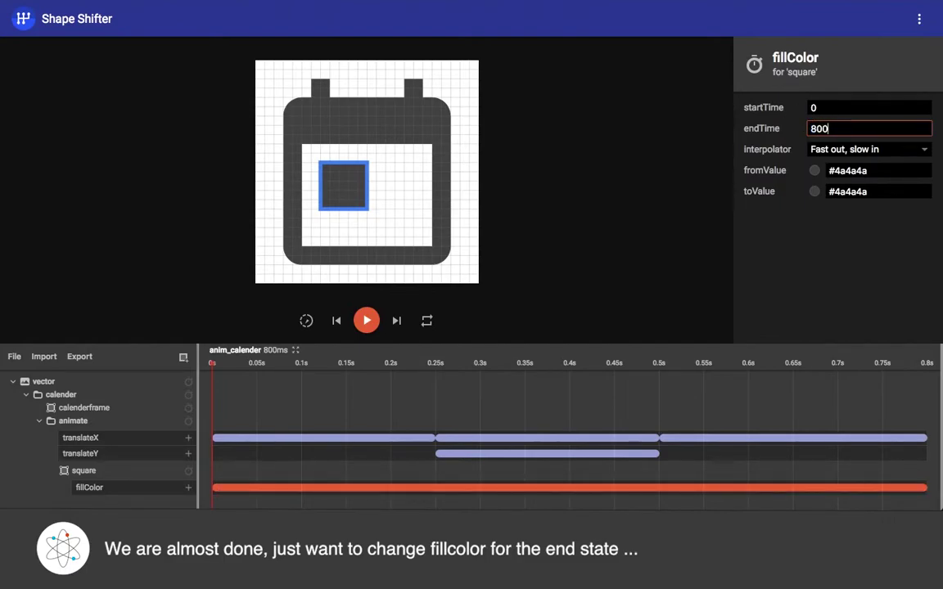
click(889, 193)
key(BackSpace)
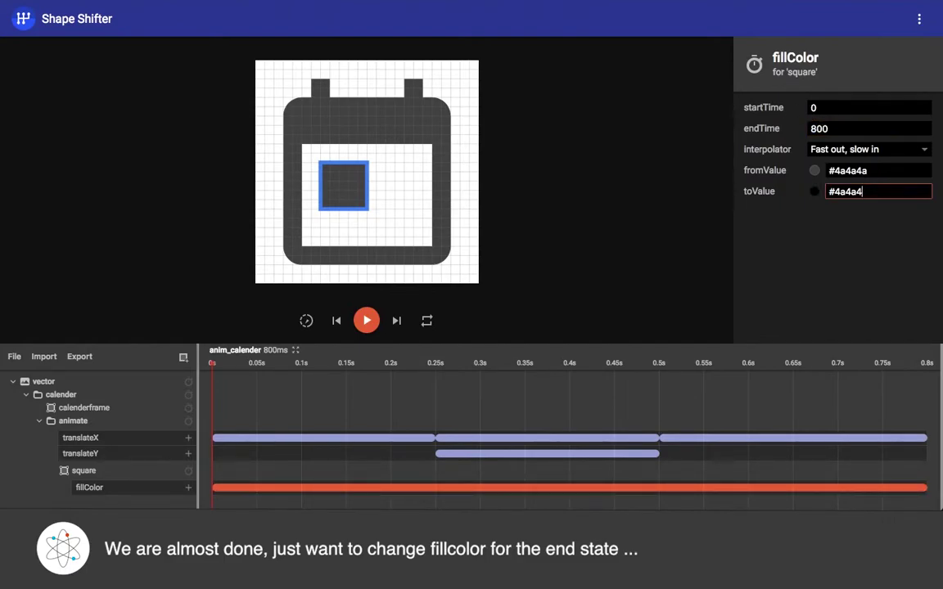
key(BackSpace)
key(BackSpace)
key(BackSpace)
text(b)
text(7e)
text(4)
click(315, 401)
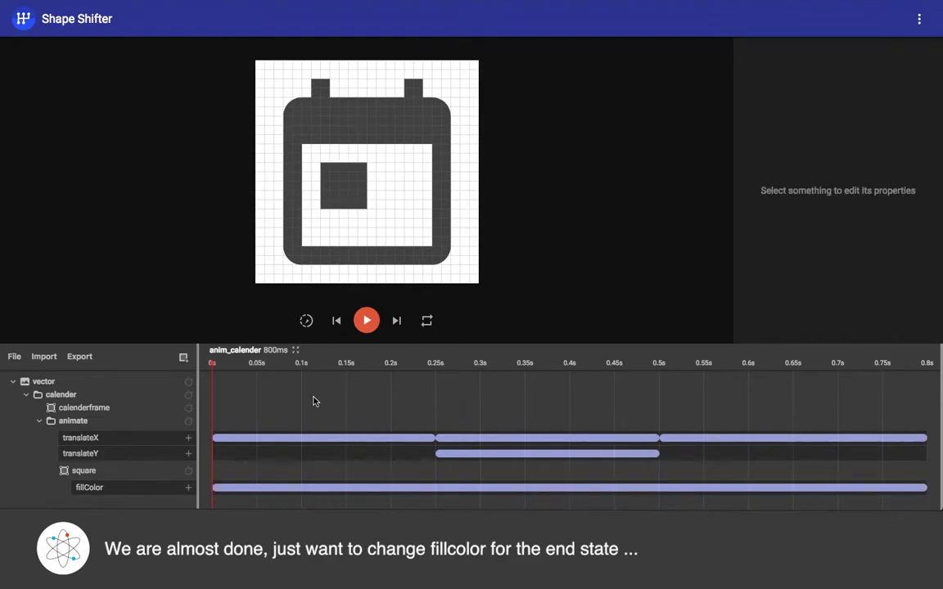
mouse_move(215, 372)
mouse_down()
mouse_move(888, 353)
mouse_move(326, 384)
mouse_move(211, 376)
mouse_up()
- Add a 0–800 ms fillColor animation to calenderframe, ending at #490e6f
click(74, 406)
click(188, 408)
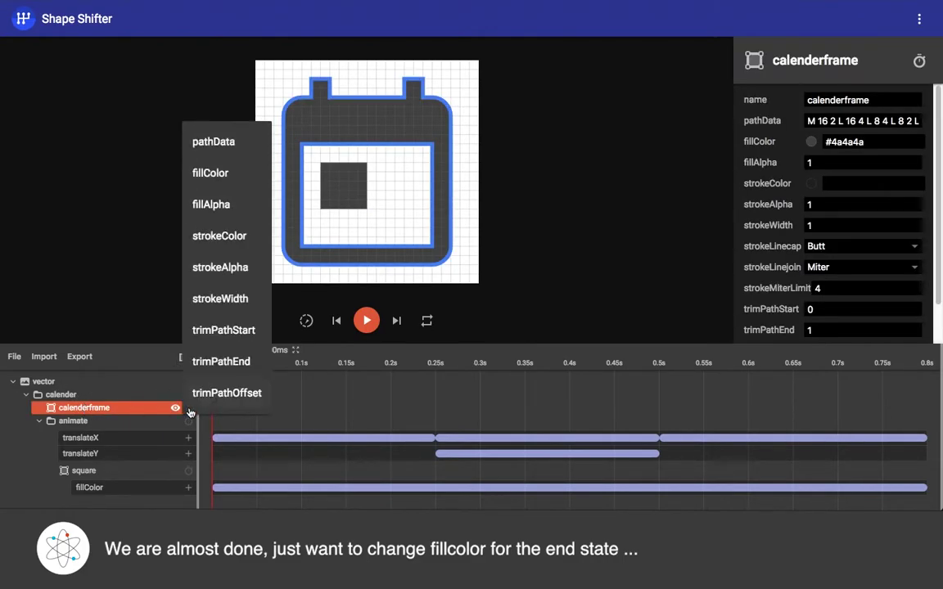
click(211, 173)
click(213, 263)
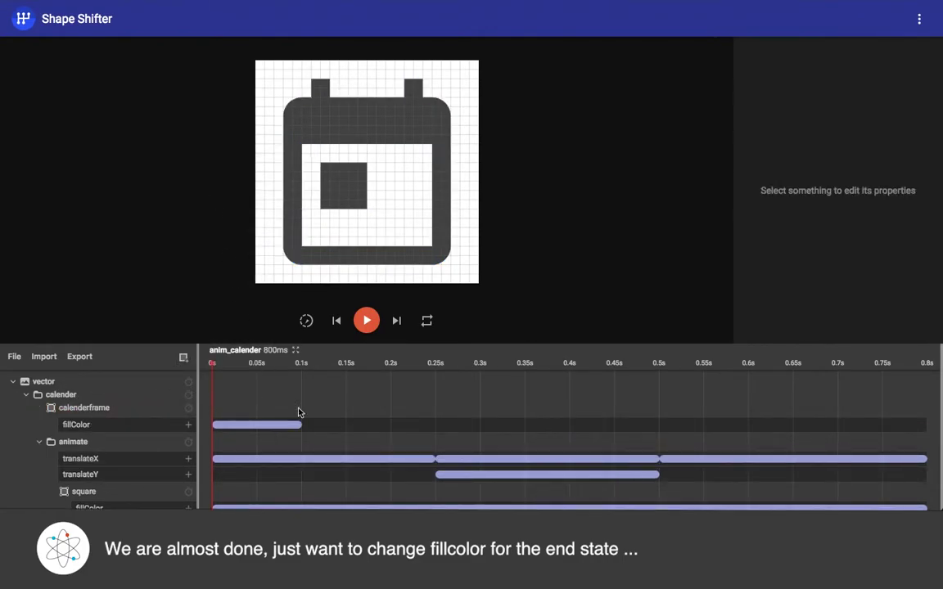
click(248, 425)
click(827, 127)
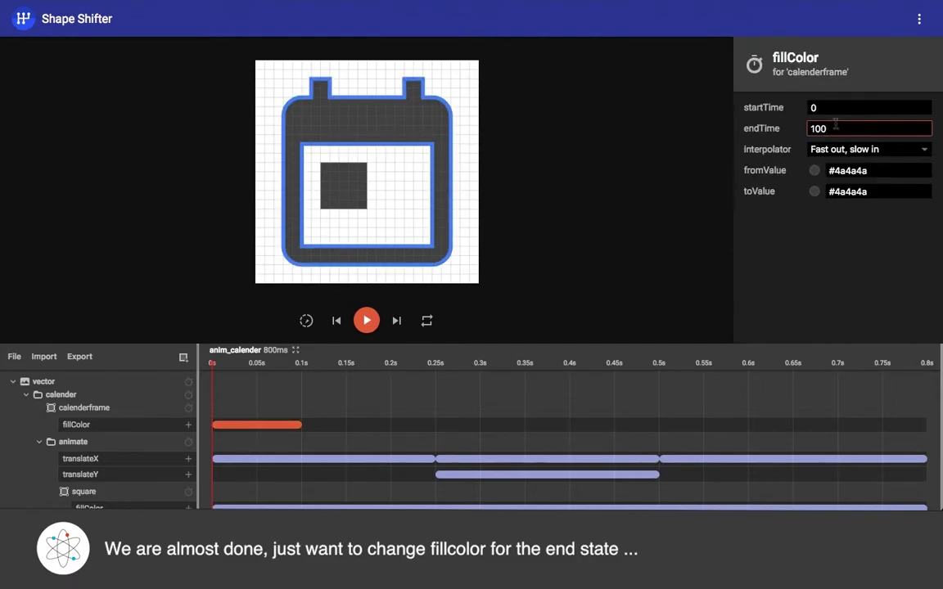
key(BackSpace)
key(BackSpace)
key(BackSpace)
text(800)
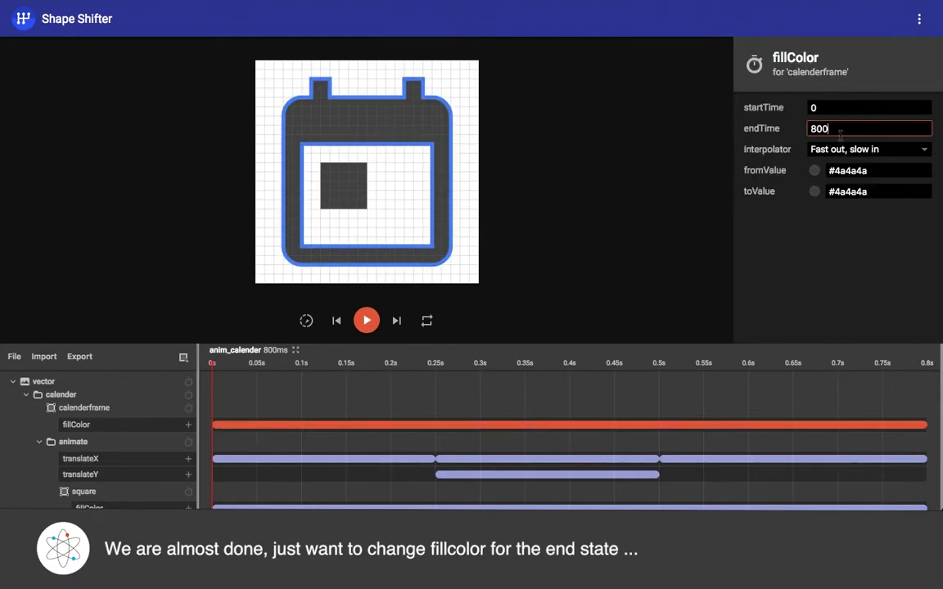
double_click(850, 191)
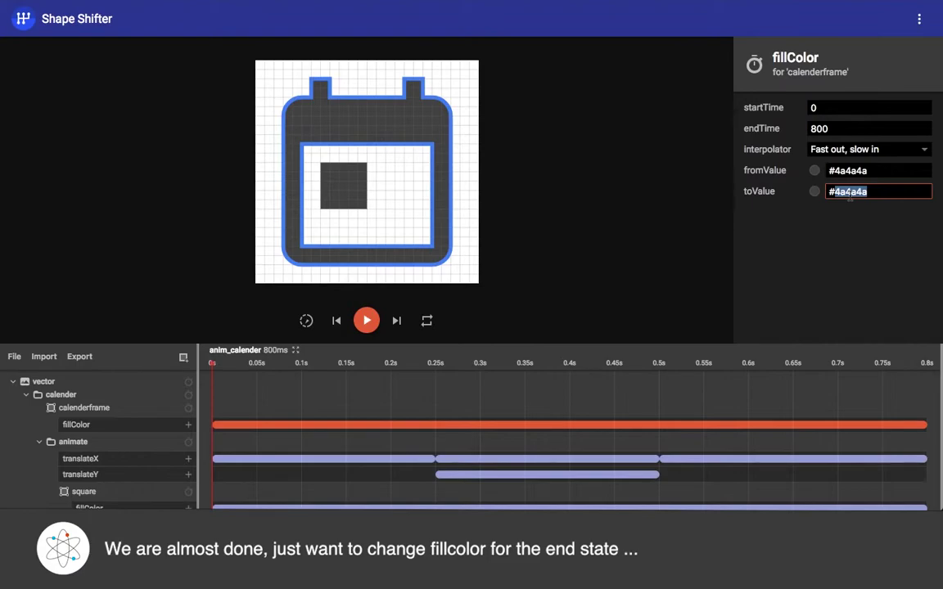
text(490)
text(e6)
text(f)
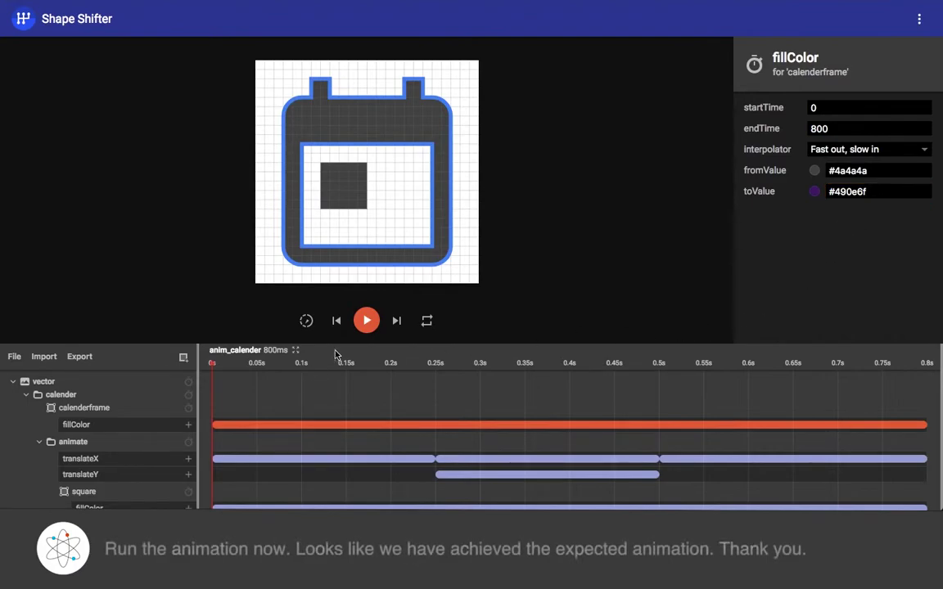
- Scrub the timeline, then play the calendar animation several times
click(379, 364)
mouse_move(379, 365)
mouse_down()
mouse_move(928, 361)
mouse_move(456, 388)
mouse_move(199, 379)
mouse_up()
click(366, 321)
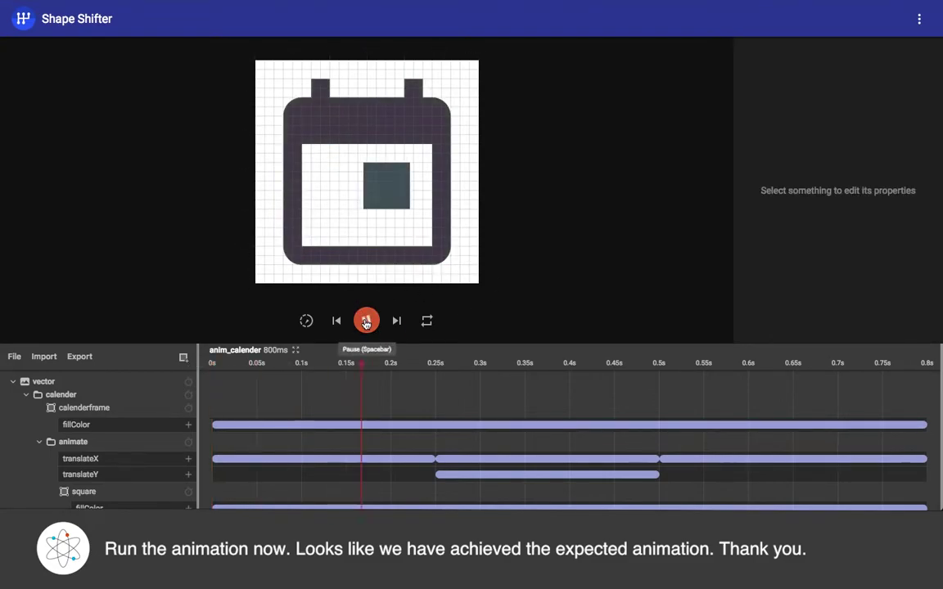
click(366, 320)
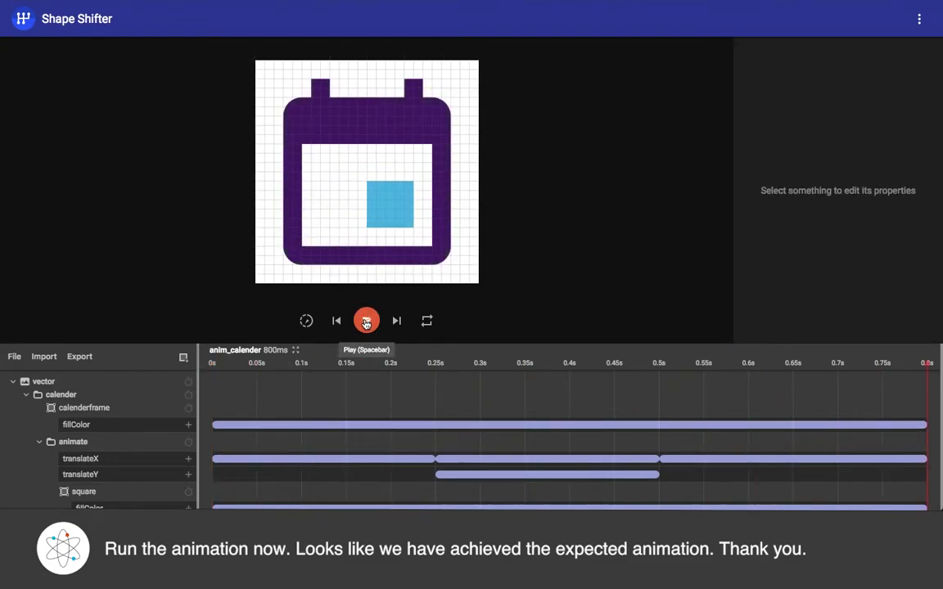
click(366, 320)
click(366, 321)
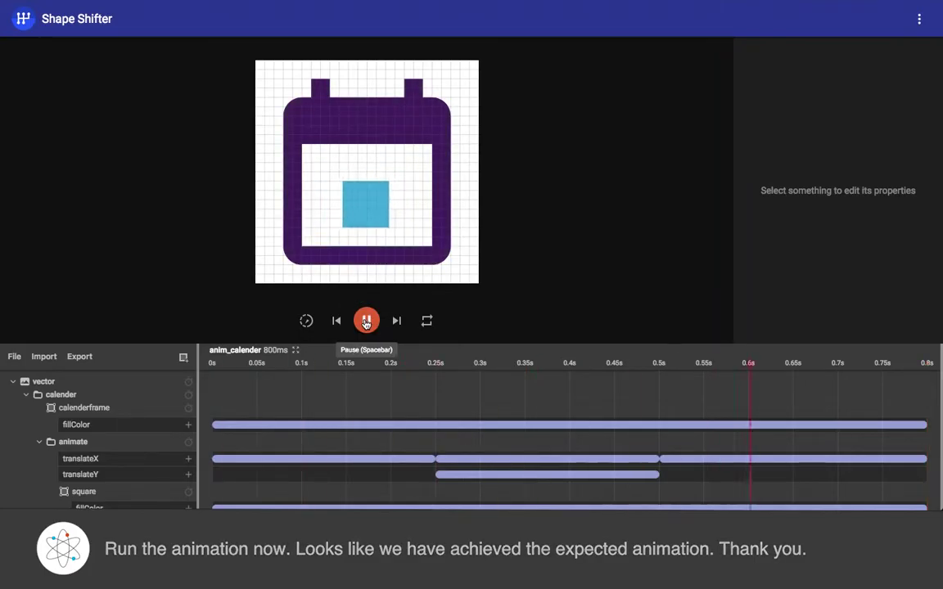